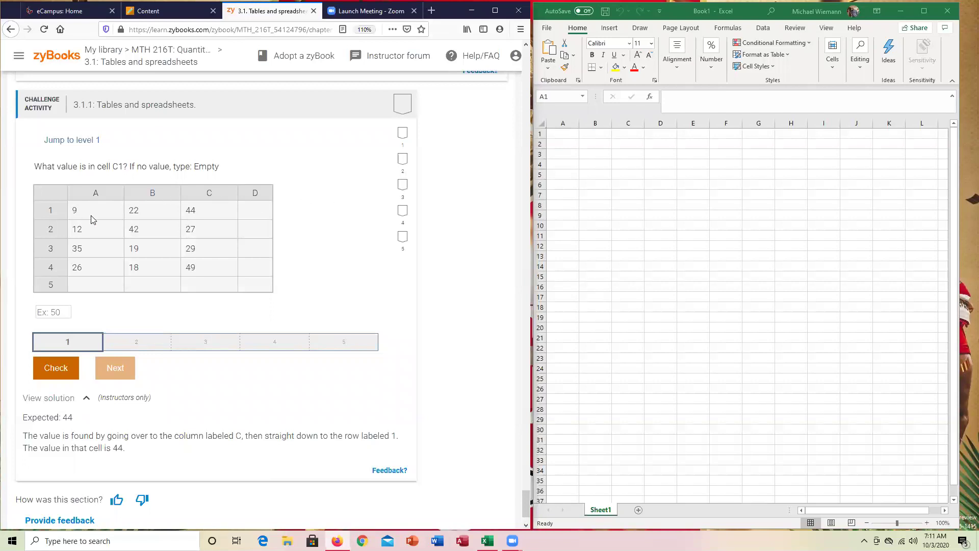
- Enter 9, 12, 35 and 26 down column A starting at A1
click(563, 134)
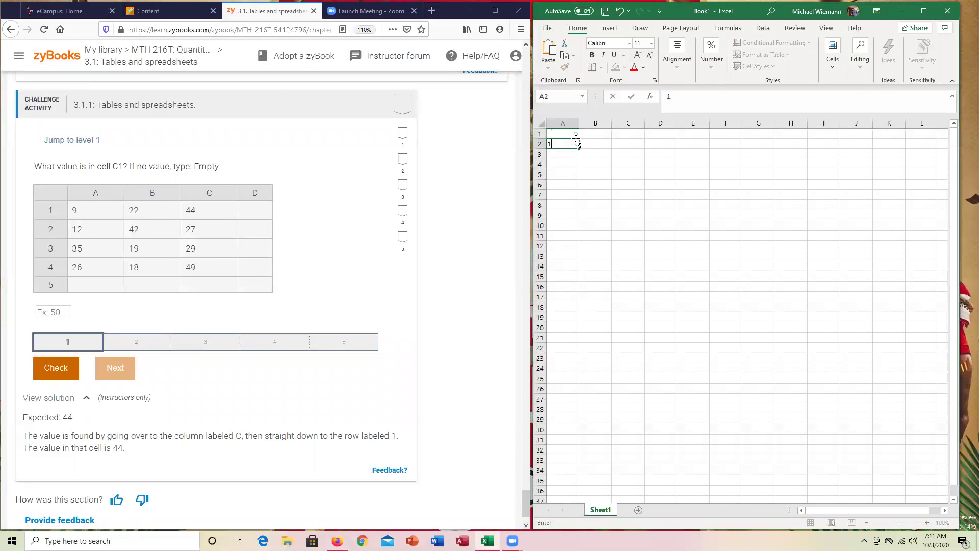
text(9)
key(Return)
text(12)
key(Return)
text(35)
key(Return)
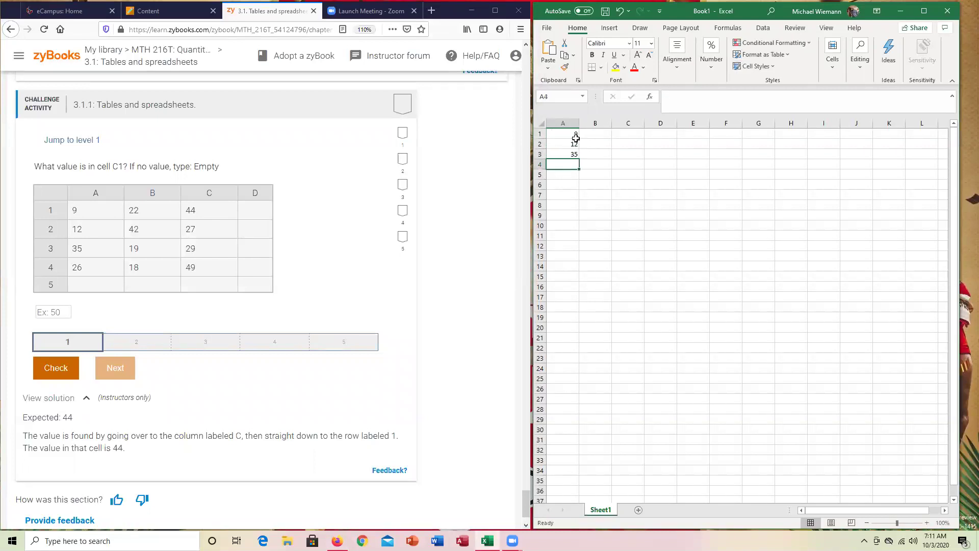
text(26)
- Fill column B from B1 with 22, 42, 19 and 18
key(Return)
click(575, 138)
key(Right)
key(Right)
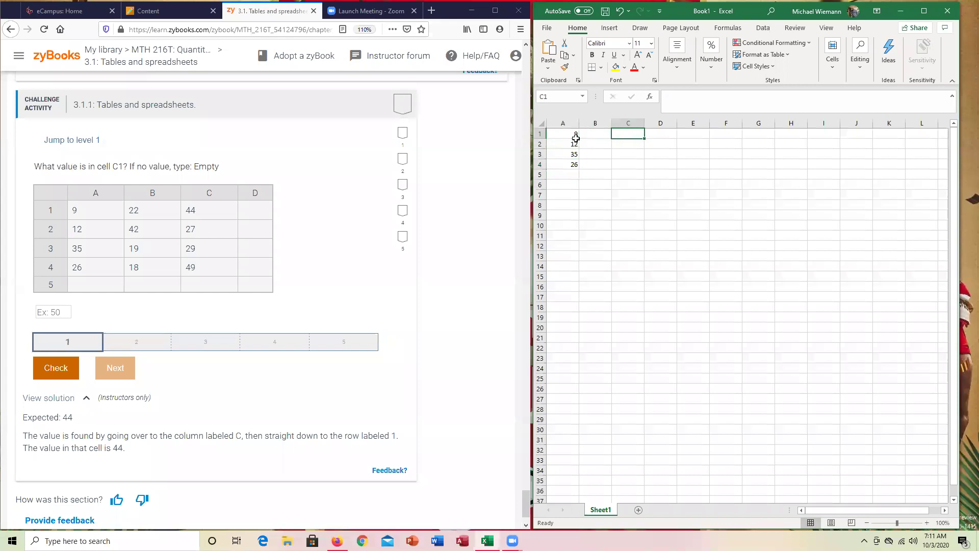
key(Left)
text(22)
key(Return)
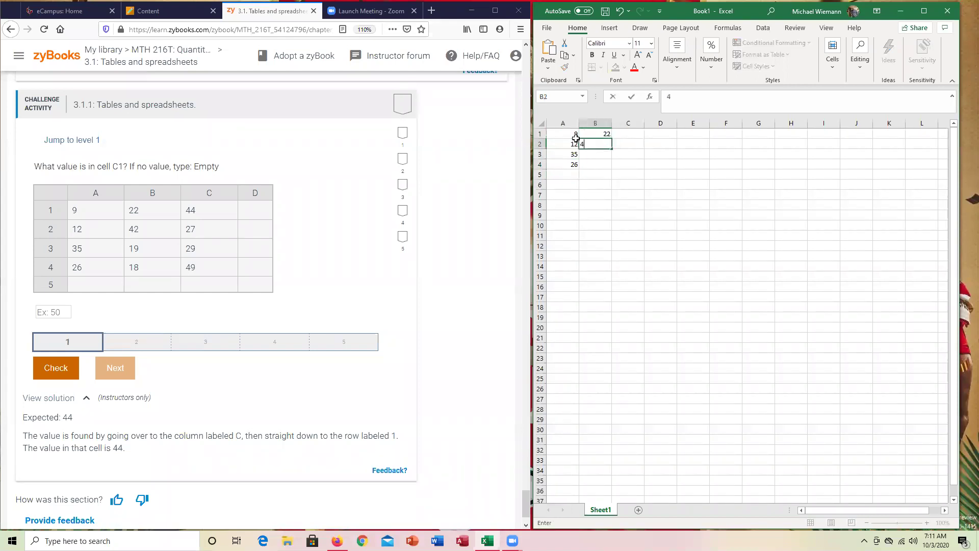
text(42)
key(Return)
text(19)
key(Return)
text(18)
- Fill column C from C1 with 44, 27, 29 and 49
key(Return)
key(Up)
key(Up)
key(Up)
key(Up)
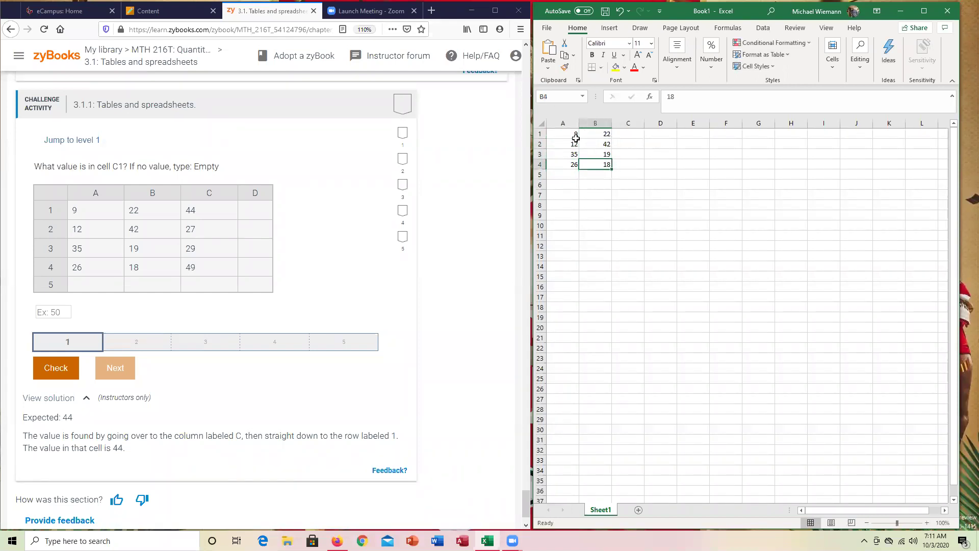
key(Right)
text(44)
key(Return)
text(27)
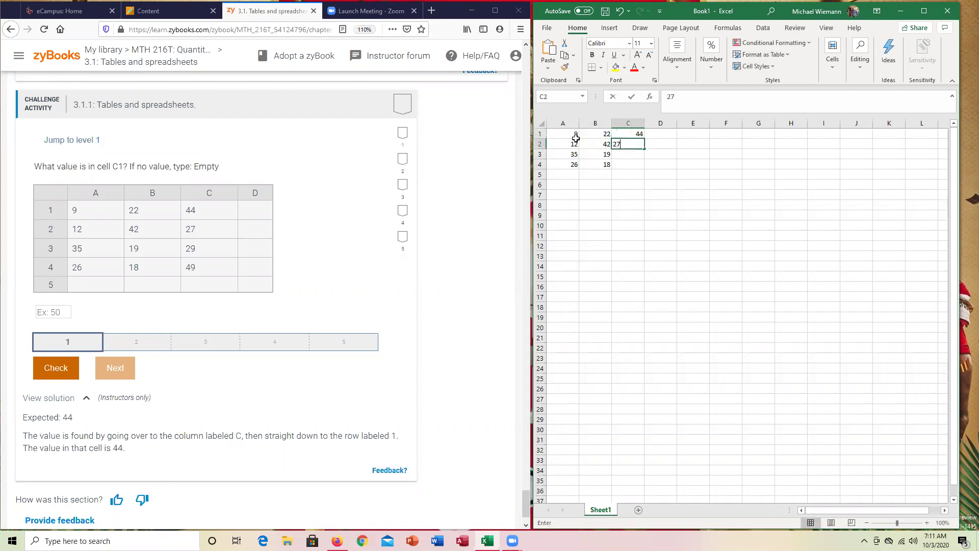
key(Return)
text(29)
key(Return)
text(49)
key(Return)
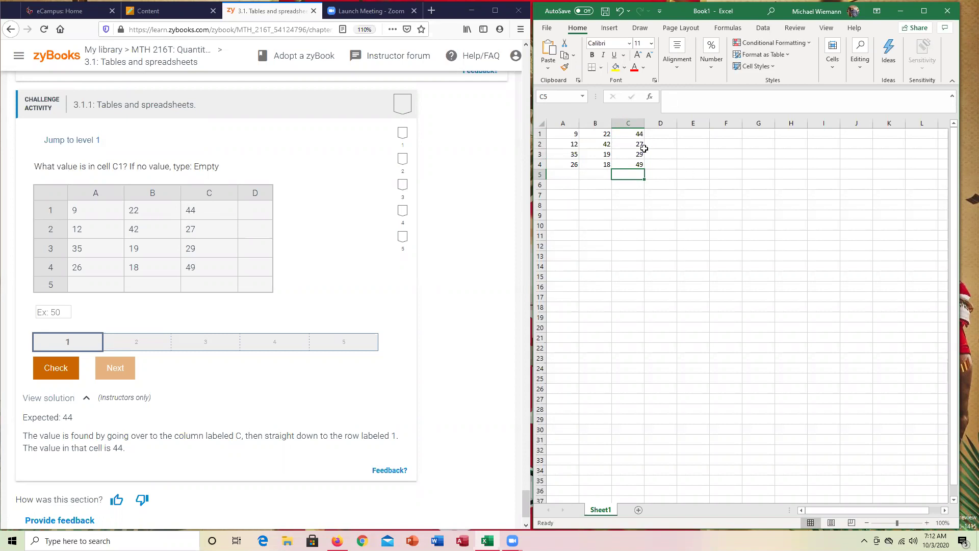
- Read 44 from cell C1, submit it as the level 1 answer, and advance to level 2
click(636, 133)
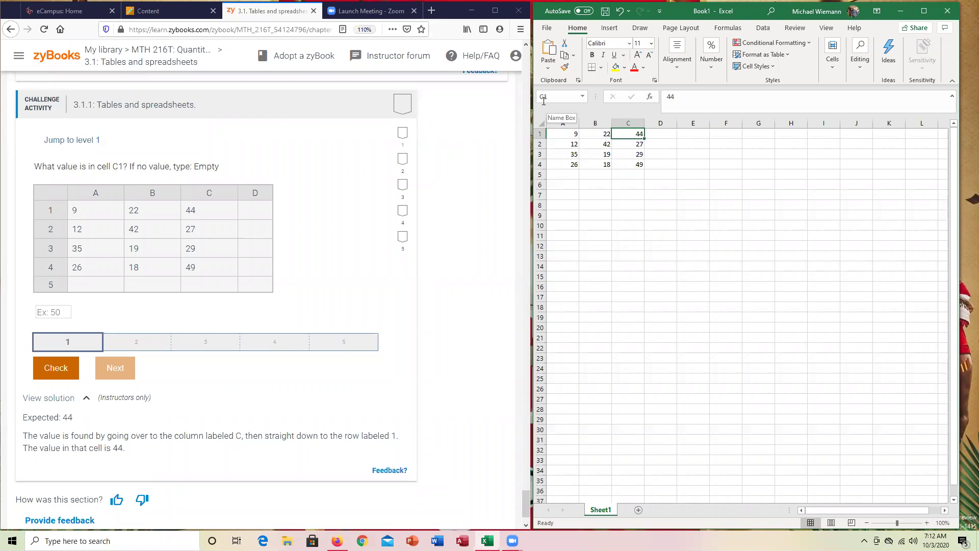
click(61, 313)
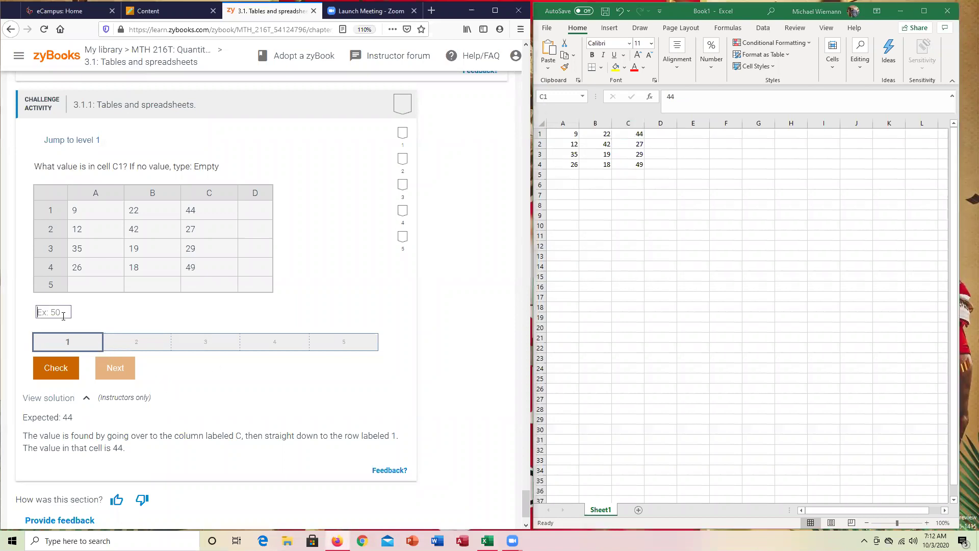
text(44)
click(57, 368)
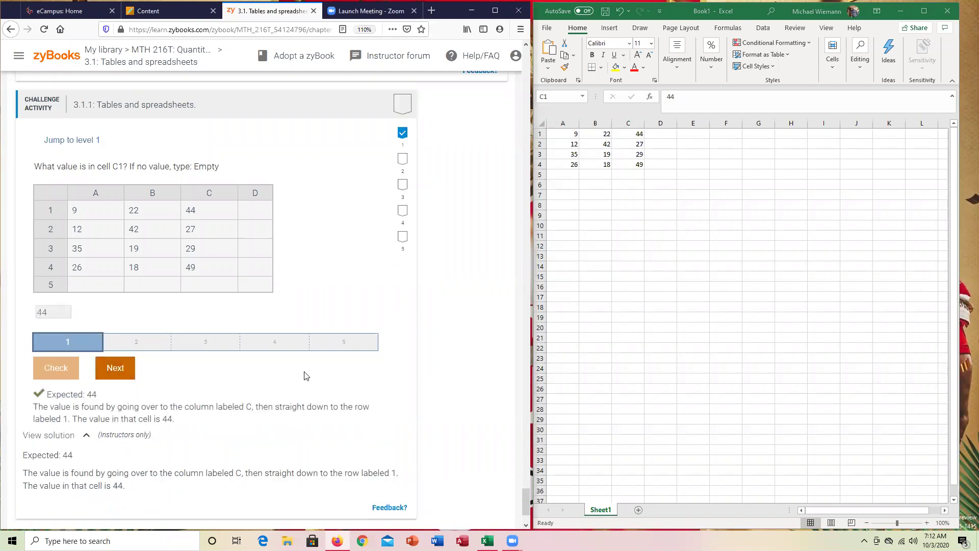
click(116, 370)
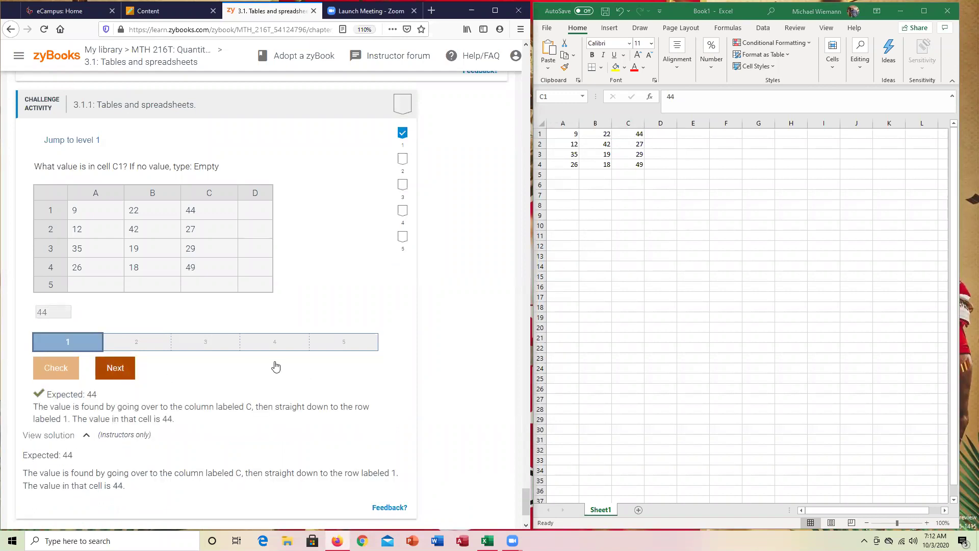
- Clear all existing values from the entire worksheet
click(573, 134)
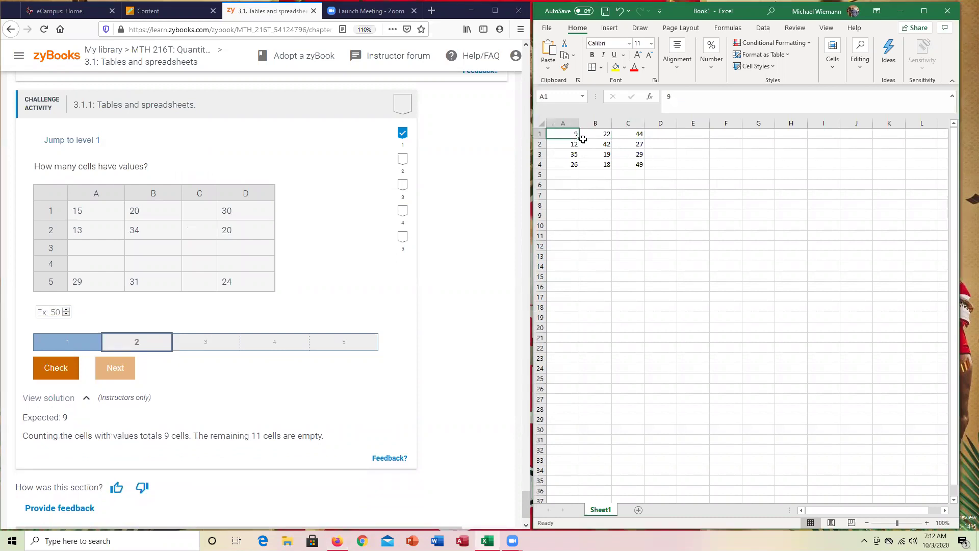
text(15)
key(Tab)
text(20)
key(Tab)
key(Tab)
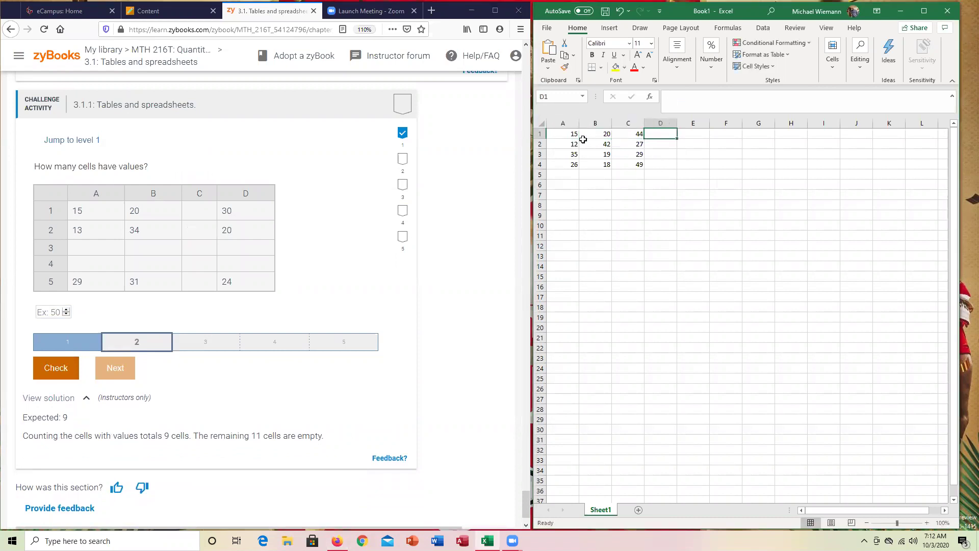
click(544, 124)
key(Delete)
- Enter 15, 20 and 30 in A1, B1 and D1, leaving C1 blank
click(567, 134)
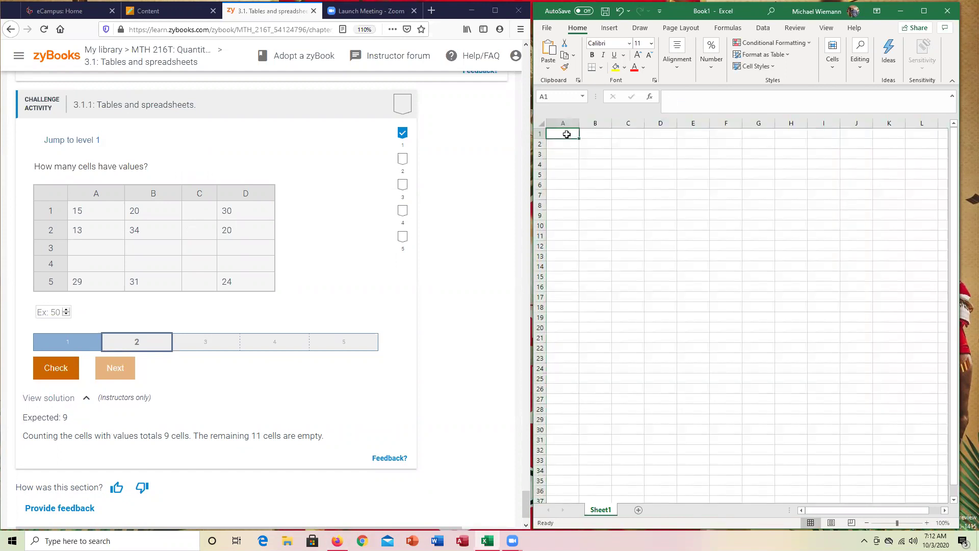
text(15)
key(Tab)
text(20)
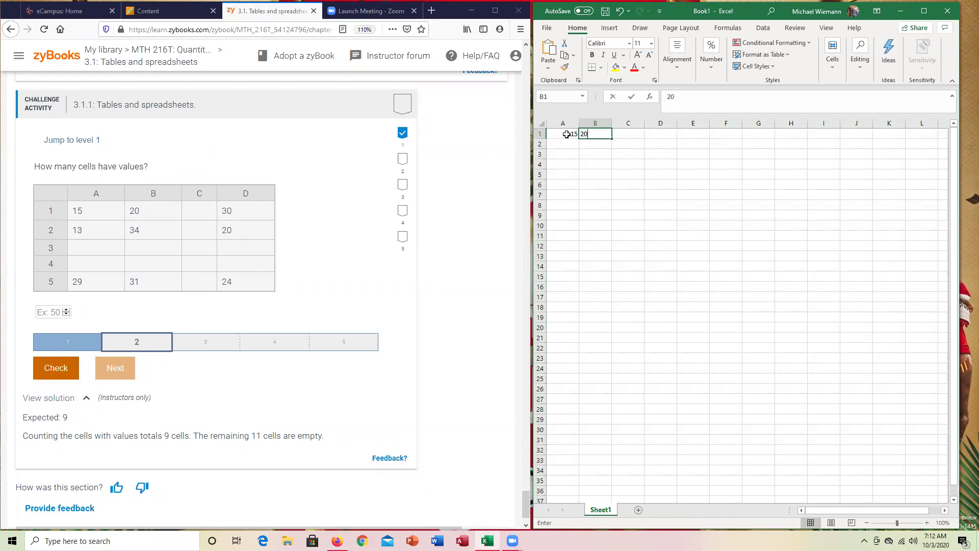
key(Tab)
- Enter 13, 34 and 20 in A2, B2 and D2
key(Tab)
text(30)
key(Return)
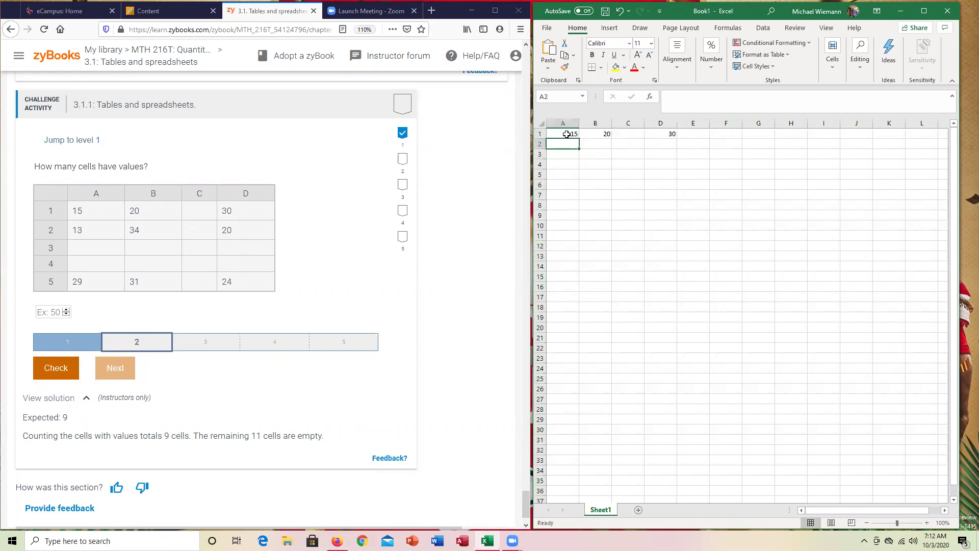
text(13)
key(Tab)
text(34)
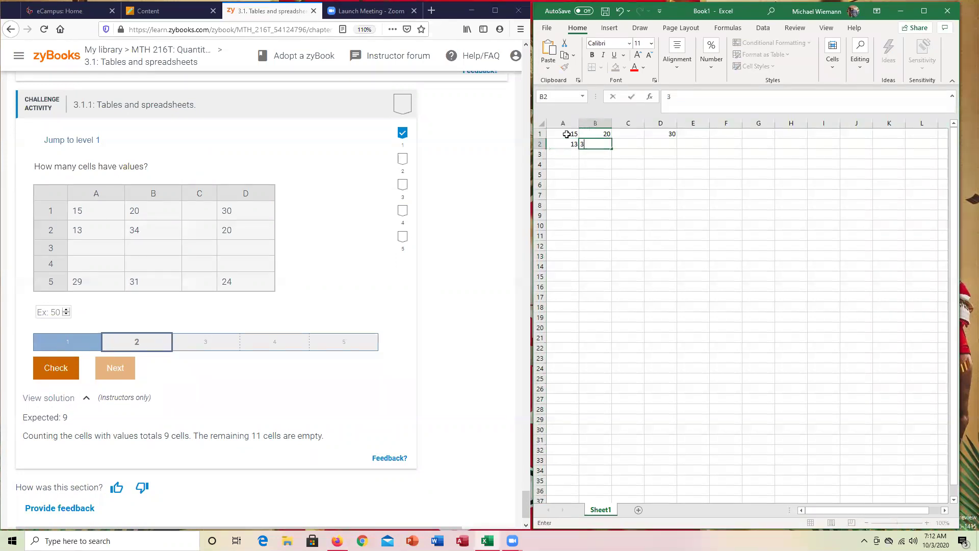
key(Tab)
key(Tab)
key(Tab)
key(shift+Tab)
text(20)
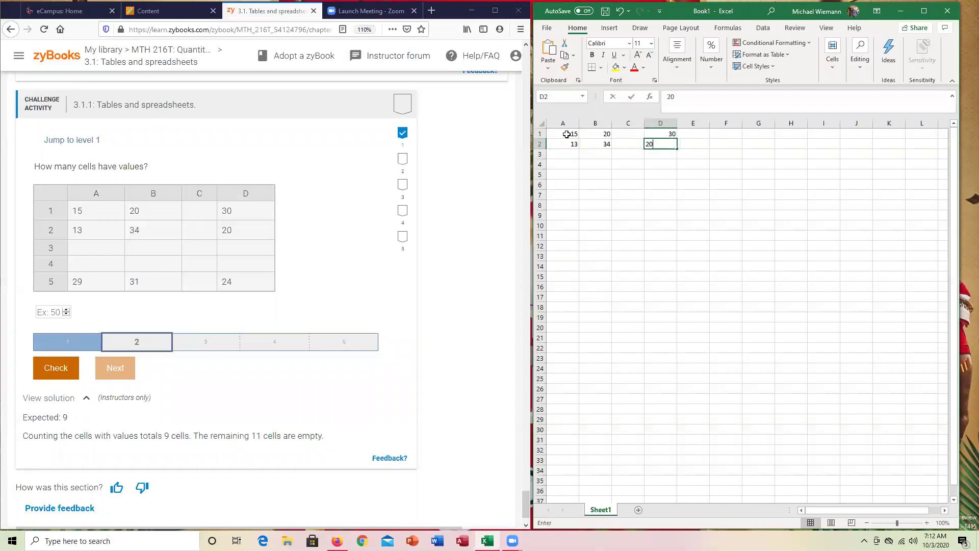
key(Return)
- Skip rows 3–4 and enter 29, 31 and 24 in A5, B5 and D5
key(Down)
key(Down)
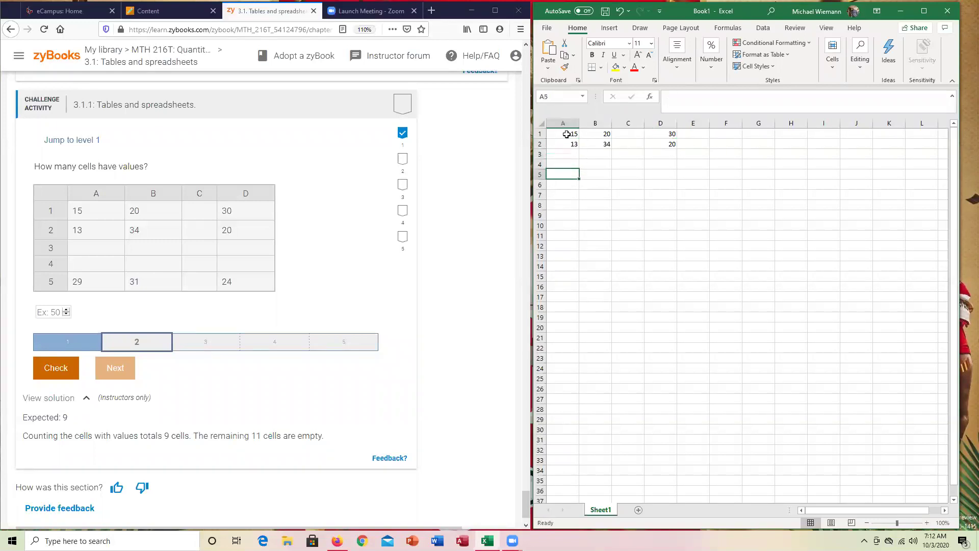
text(29)
key(Tab)
text(31)
key(Tab)
key(Tab)
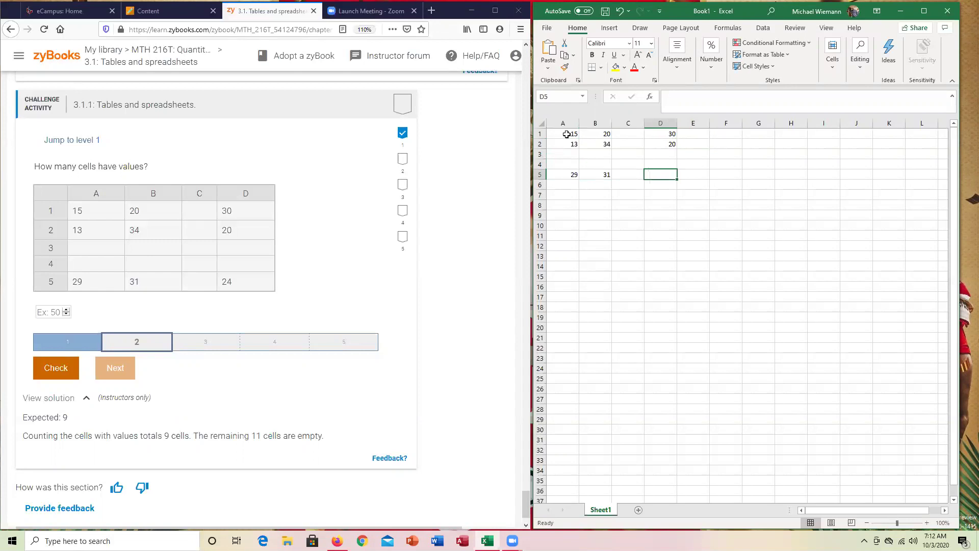
text(24)
key(Return)
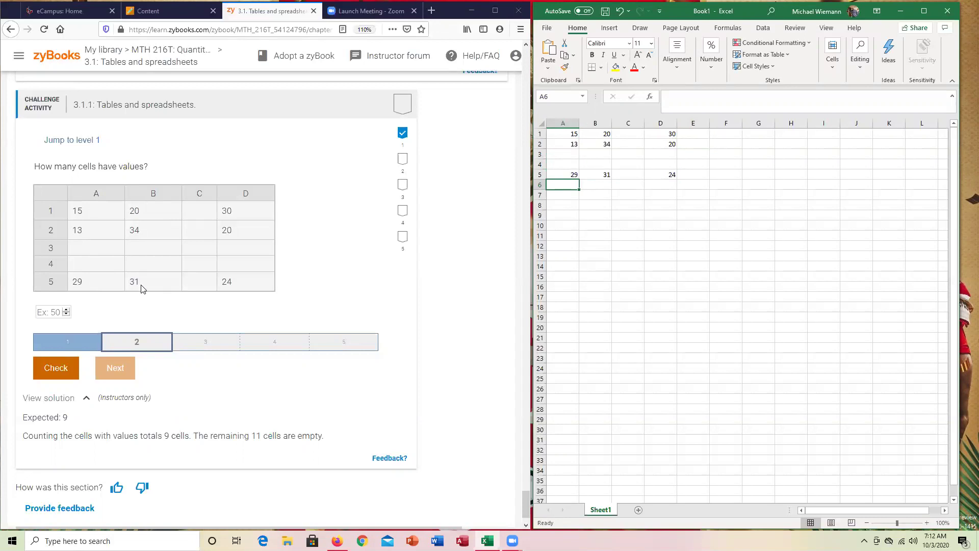
- Answer level 2 with 9 and check it
click(38, 313)
text(9)
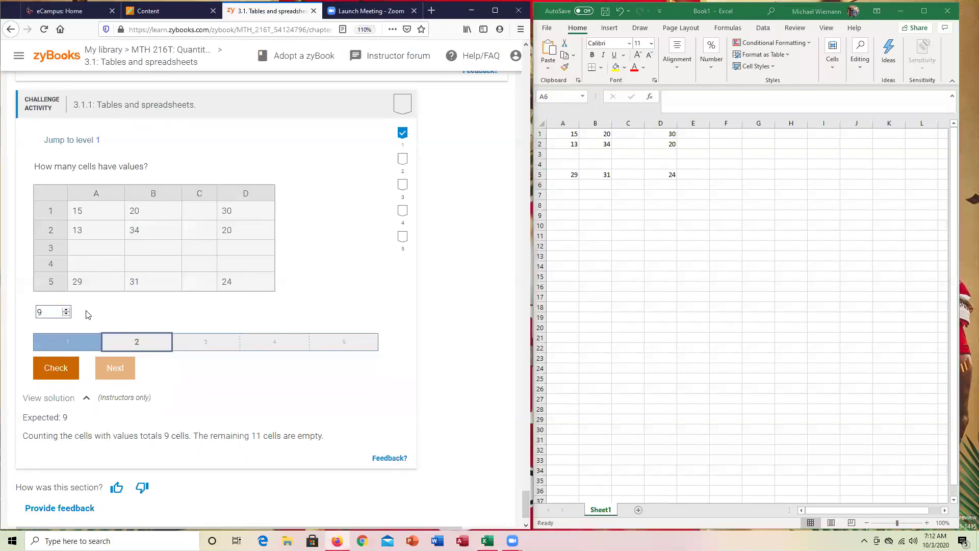
click(61, 367)
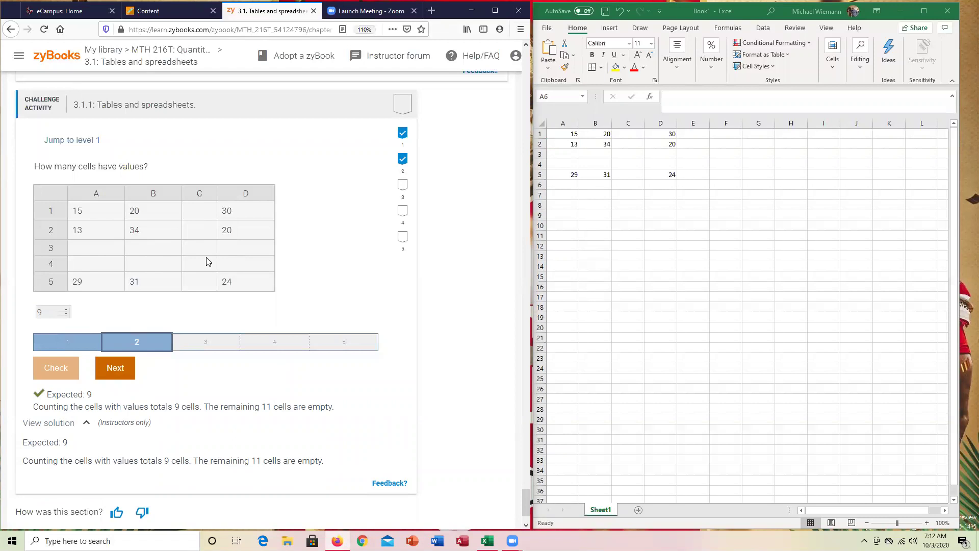
- Select A1:D5 in Excel to confirm the status bar shows Count: 9
click(641, 219)
drag(566, 135, 660, 174)
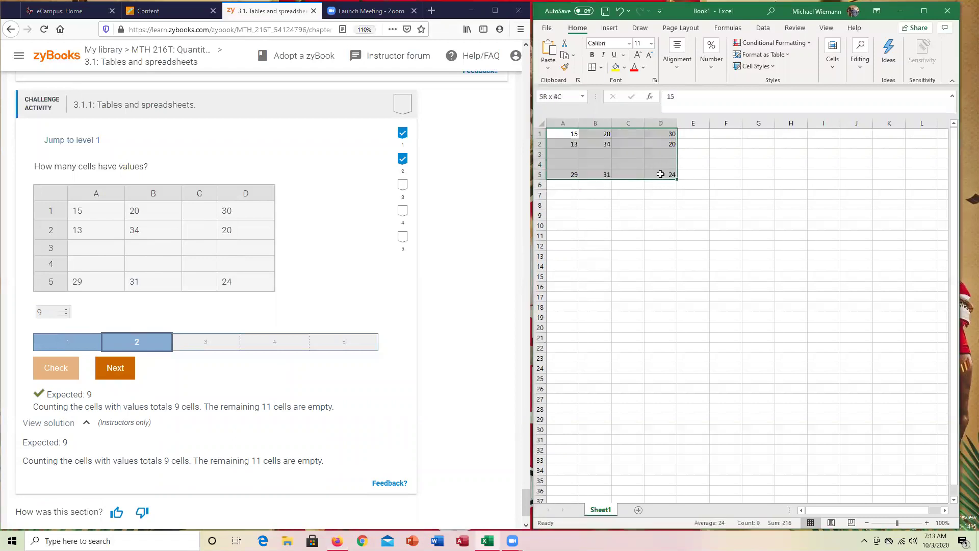
click(594, 154)
drag(564, 134, 658, 175)
click(198, 383)
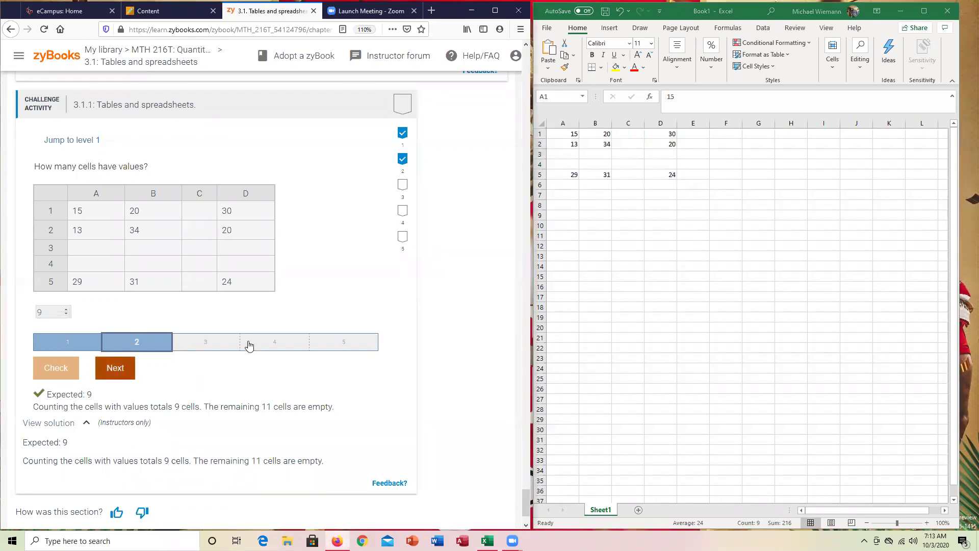
- Move to level 3, clear the sheet, and enter 22, 23, 24 in A1:A3
click(230, 342)
click(579, 138)
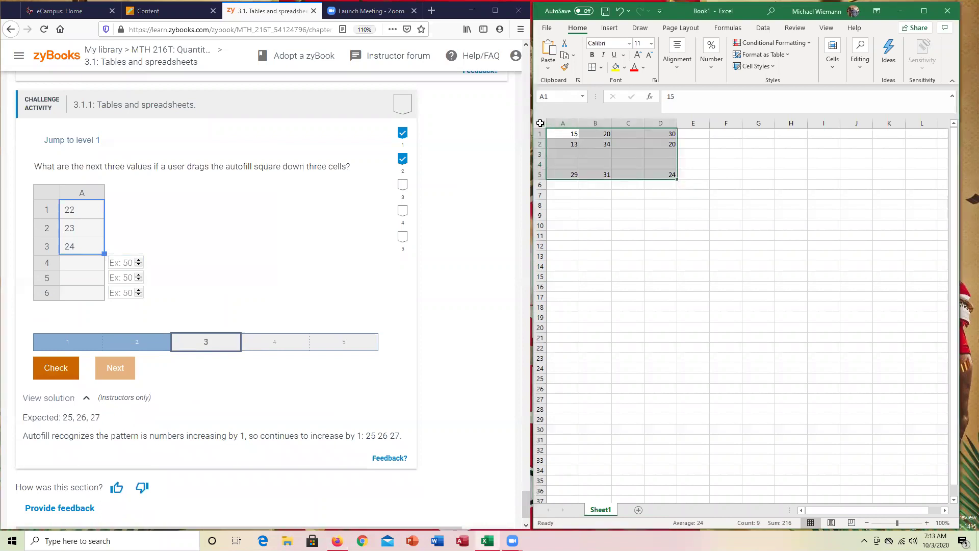
key(Delete)
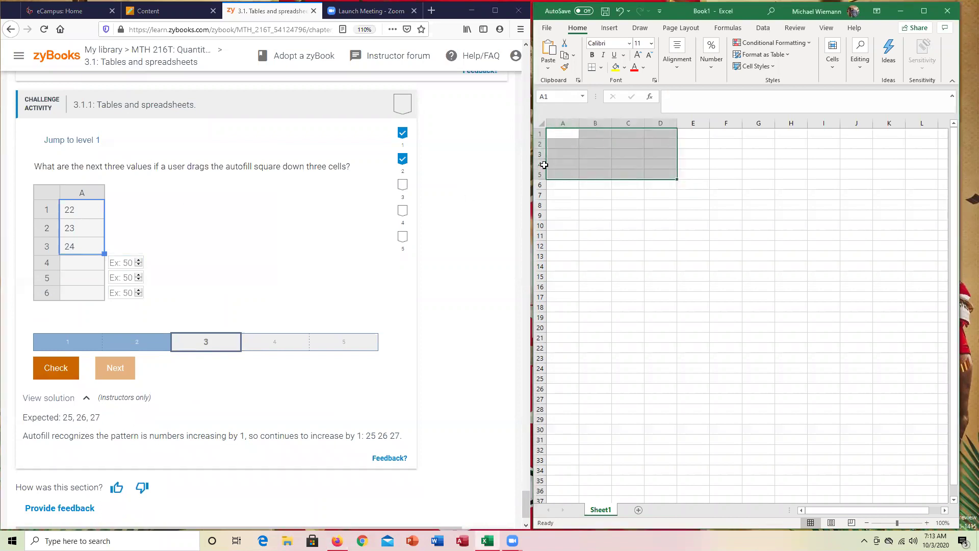
click(560, 130)
text(22)
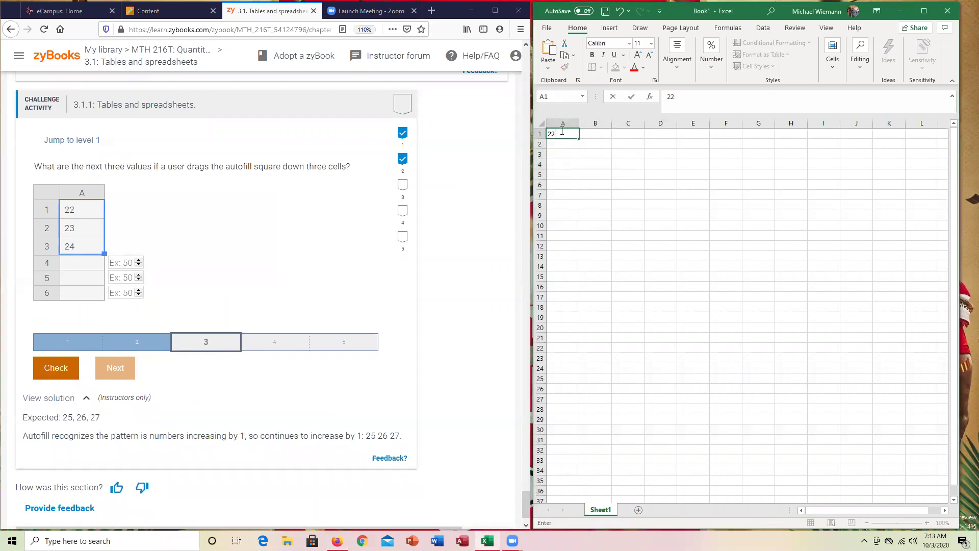
key(Return)
text(23)
key(Return)
text(24)
key(Return)
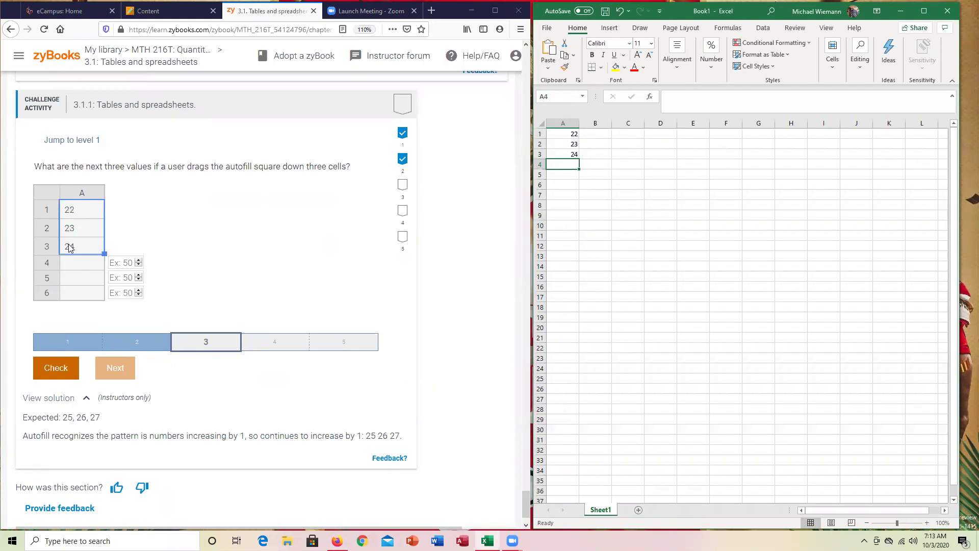
- Enter 25, 26 and 27 as the level 3 answers and check them
click(132, 264)
text(25)
key(Tab)
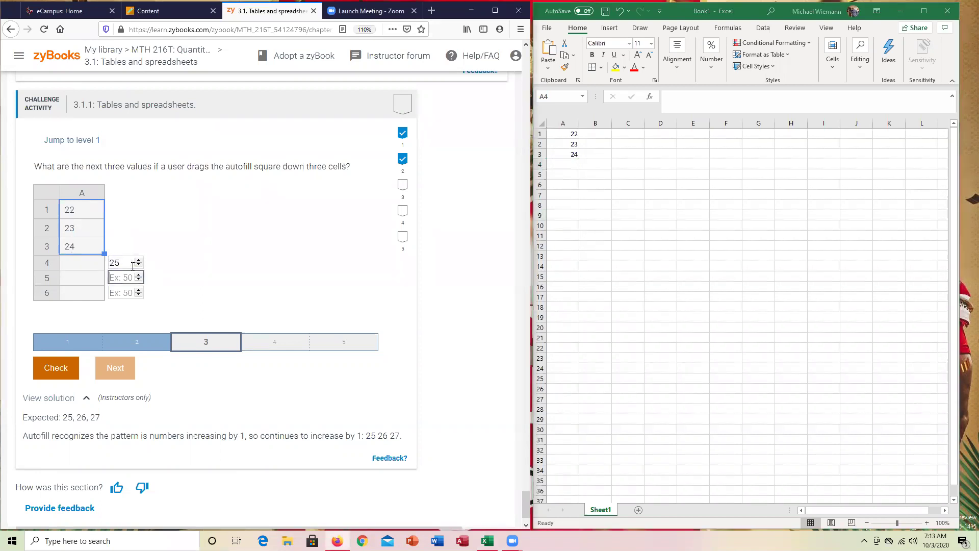
text(26)
key(Tab)
text(27)
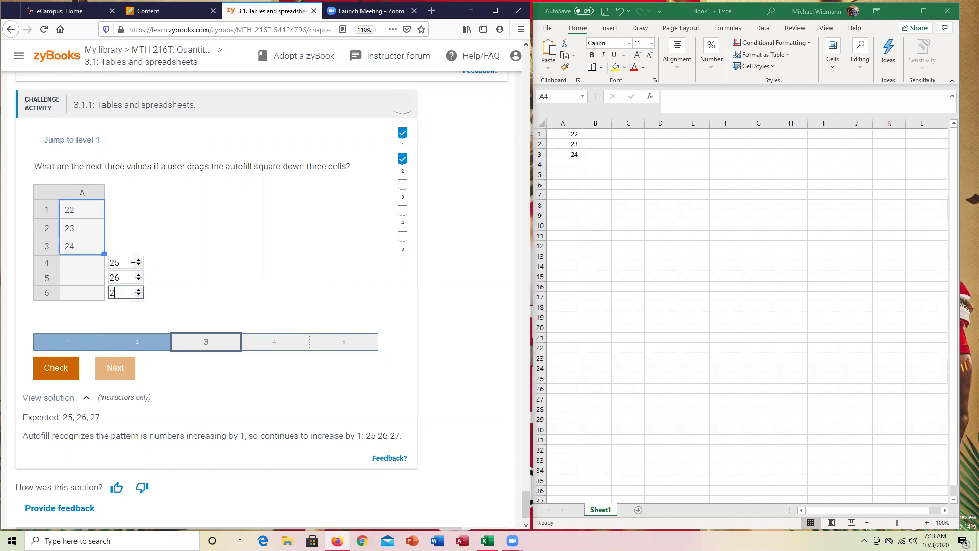
click(56, 368)
click(595, 166)
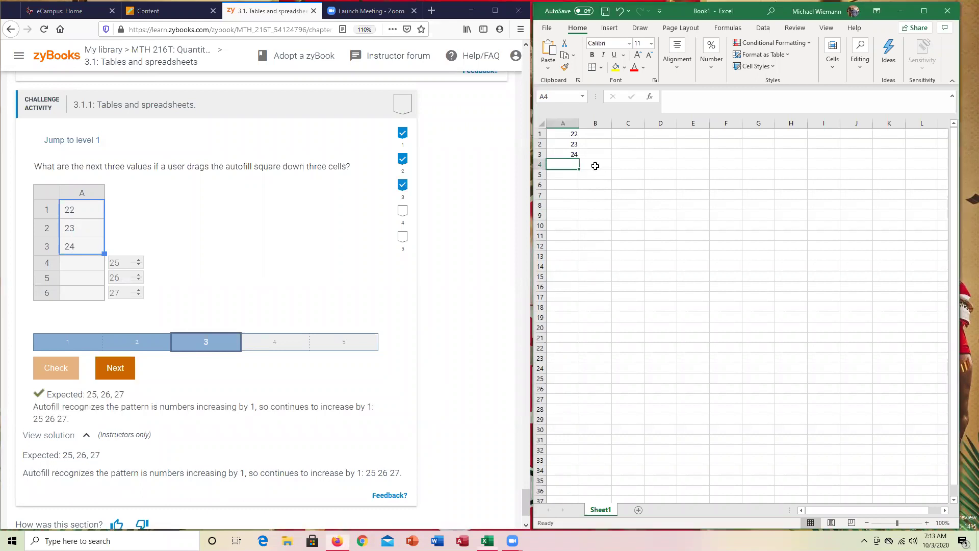
click(567, 154)
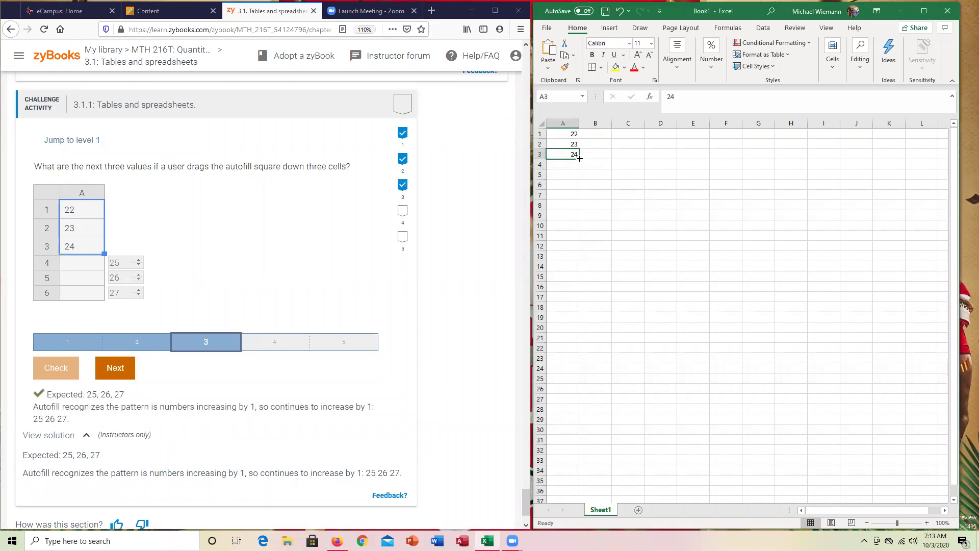
- Drag A3's fill handle down three cells, which copies 24 instead of continuing the series
drag(579, 159, 580, 159)
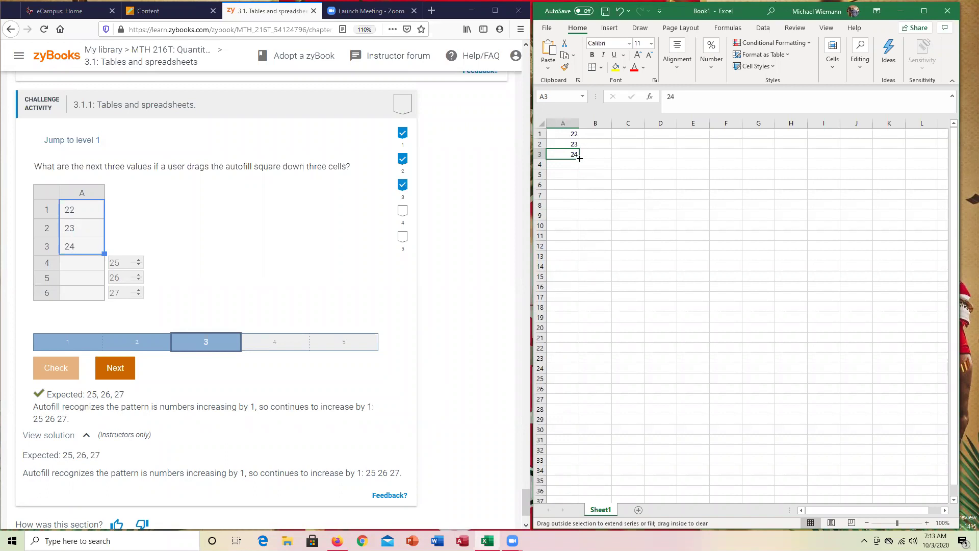
drag(580, 158, 580, 189)
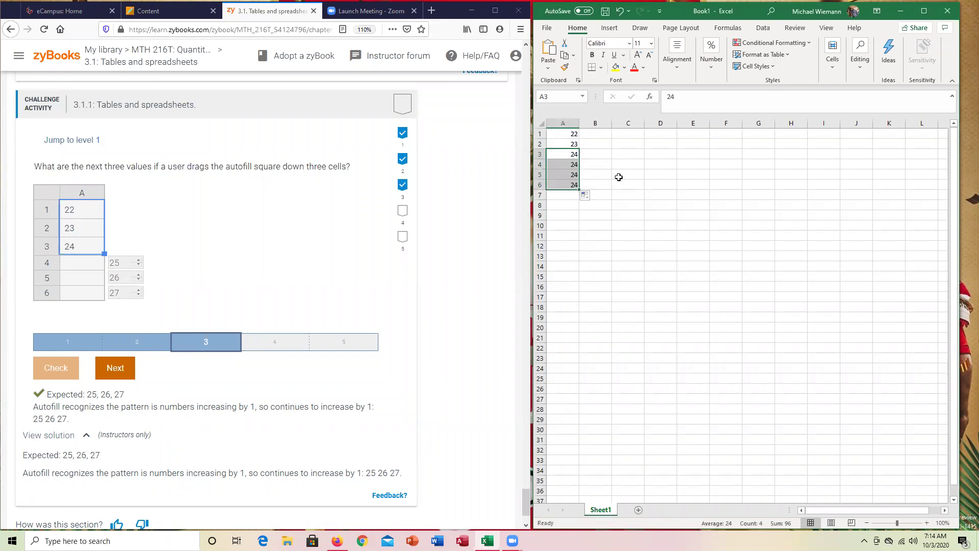
click(572, 155)
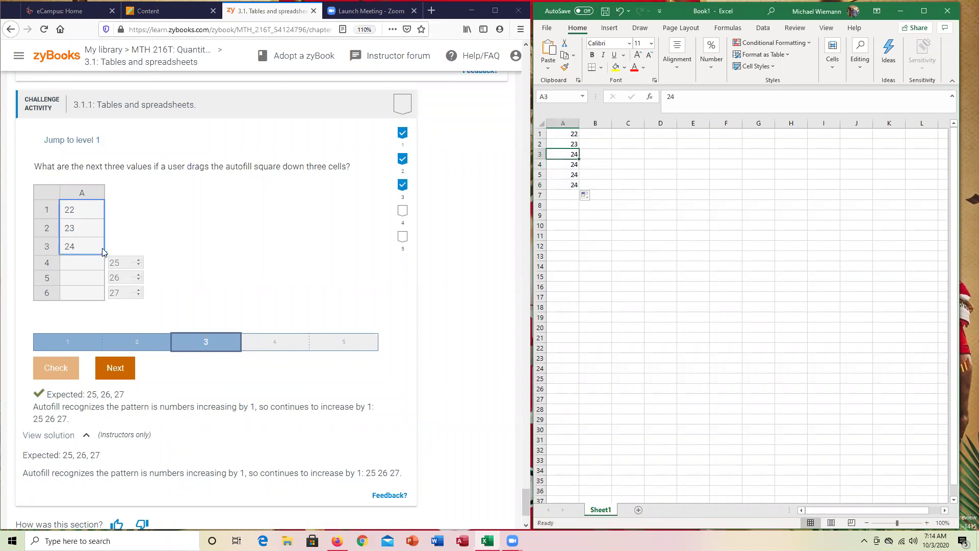
click(607, 164)
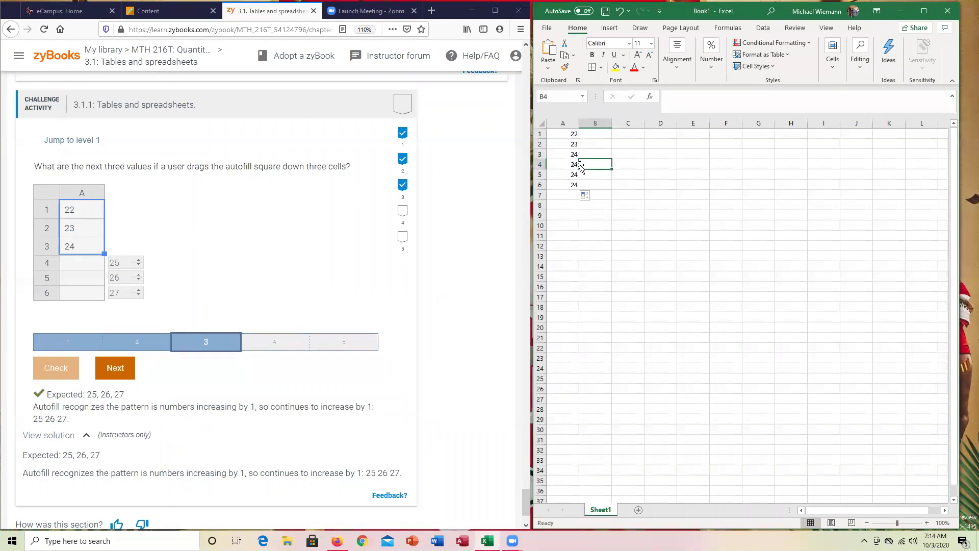
click(577, 163)
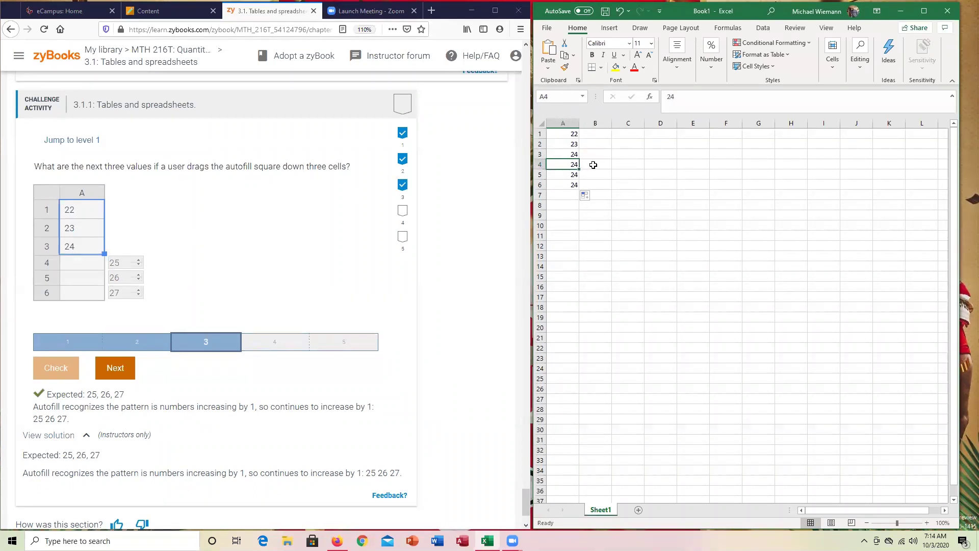
- Clear A1:A6 and retype 22 and 23 in A1:A2
click(569, 134)
key(Delete)
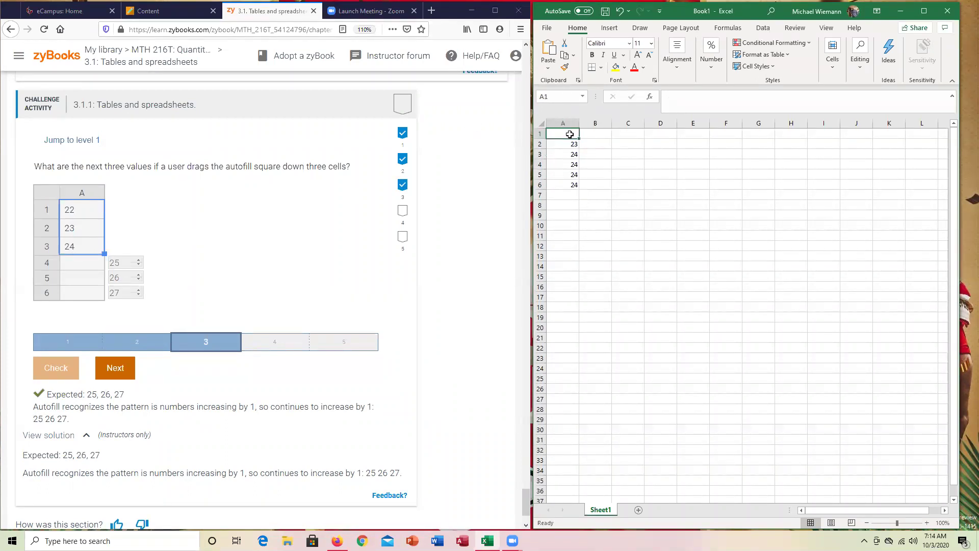
key(shift+Down)
key(shift+Down)
key(shift+Down)
key(shift+Down)
key(shift+Down)
key(Delete)
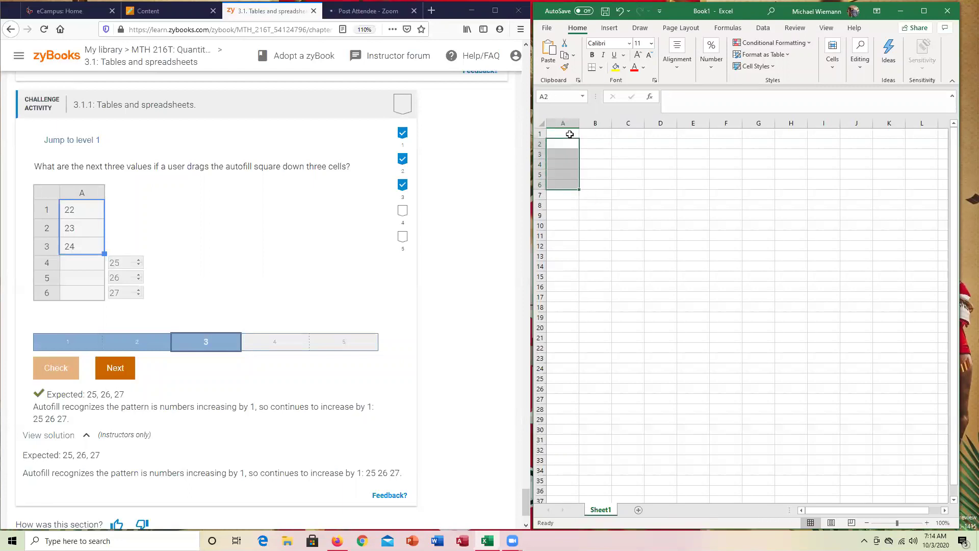
click(570, 134)
text(22)
key(Return)
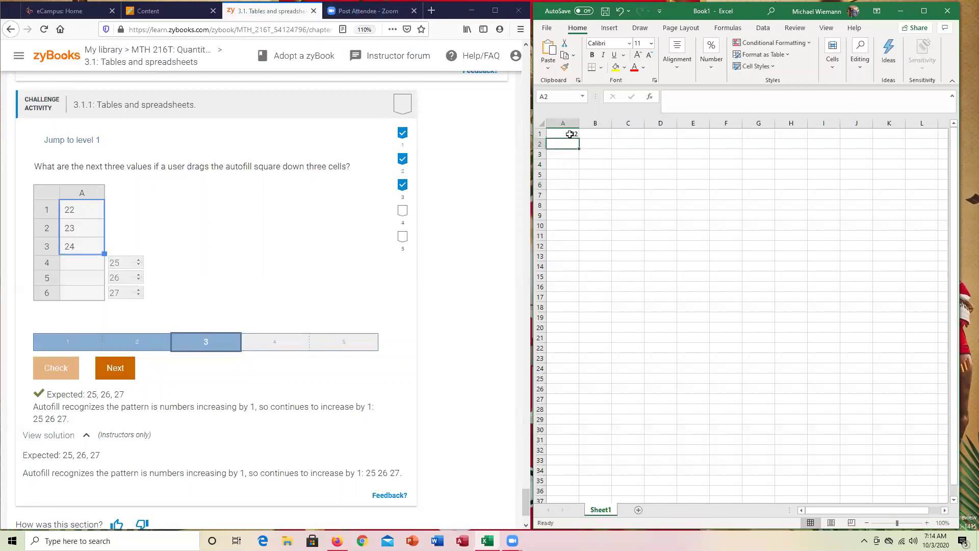
text(23)
key(Return)
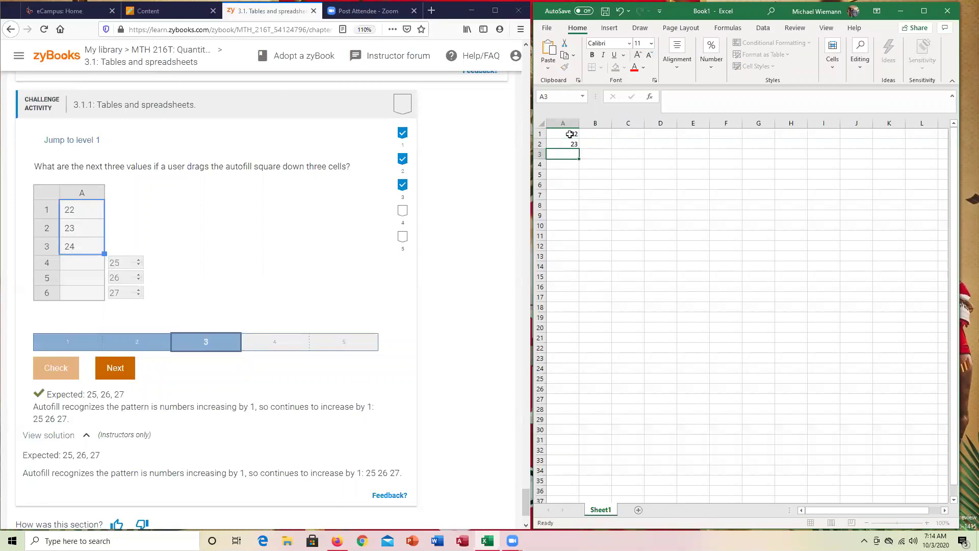
- Try the fill handle from A2 again, then advance to the level 4 question
click(561, 142)
mouse_move(579, 152)
mouse_down()
mouse_move(578, 167)
mouse_move(577, 148)
mouse_up()
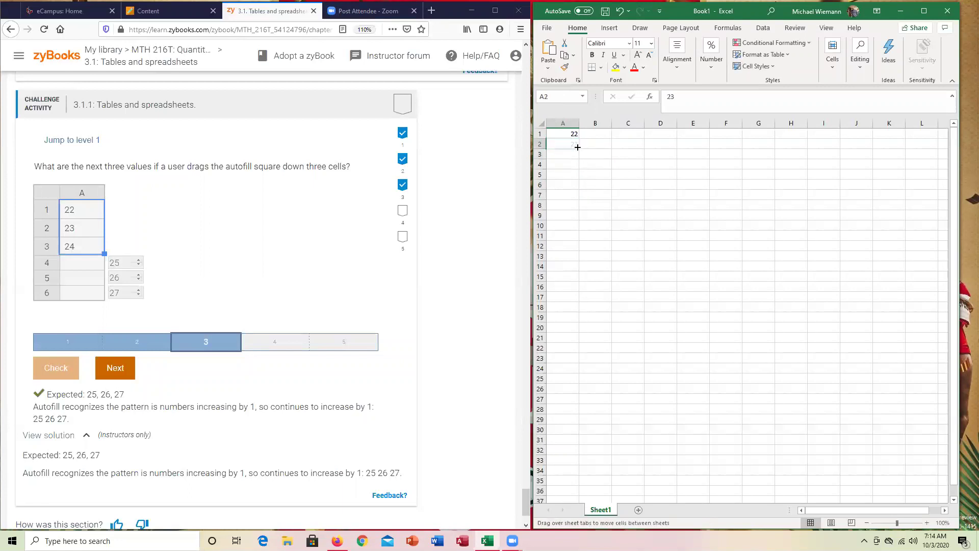
click(572, 135)
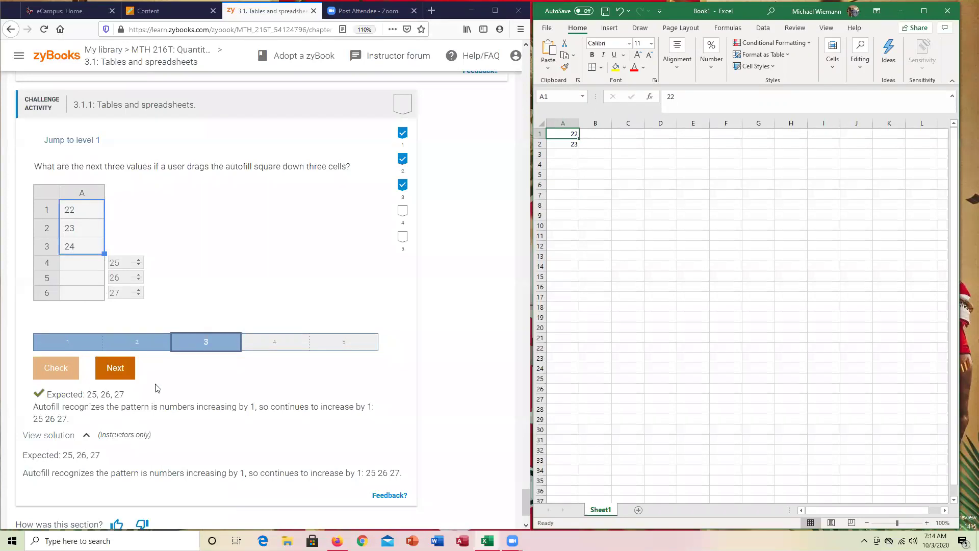
click(130, 374)
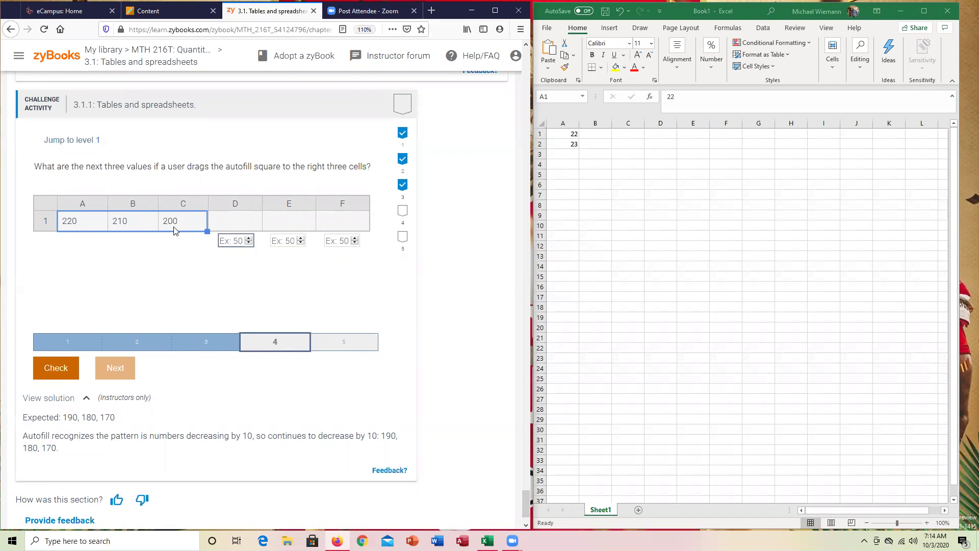
- Enter 190, 180 and 170 in the three level 4 answer boxes
text(190)
key(Tab)
text(180)
key(Tab)
text(1)
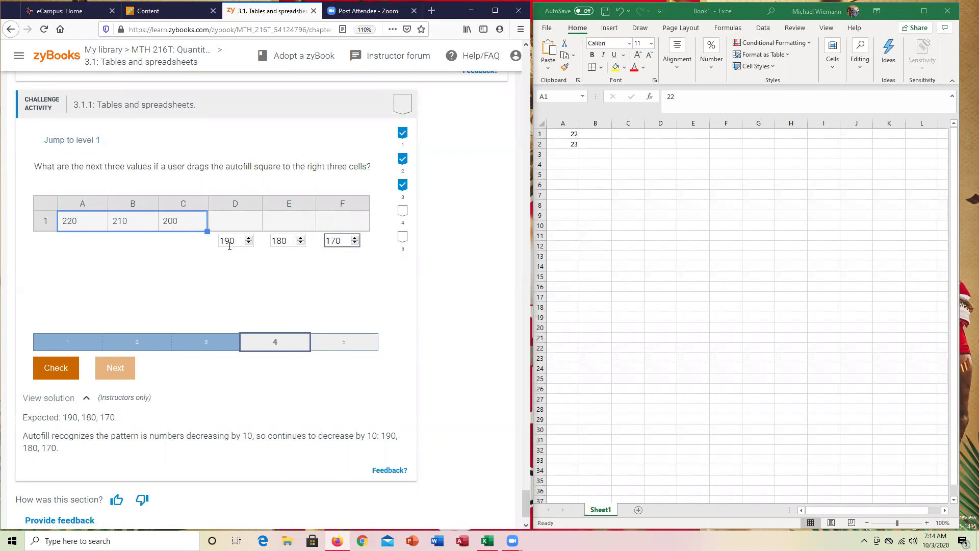
text(70)
- Select A1:A2 in Excel and remove the 22 and 23
click(643, 153)
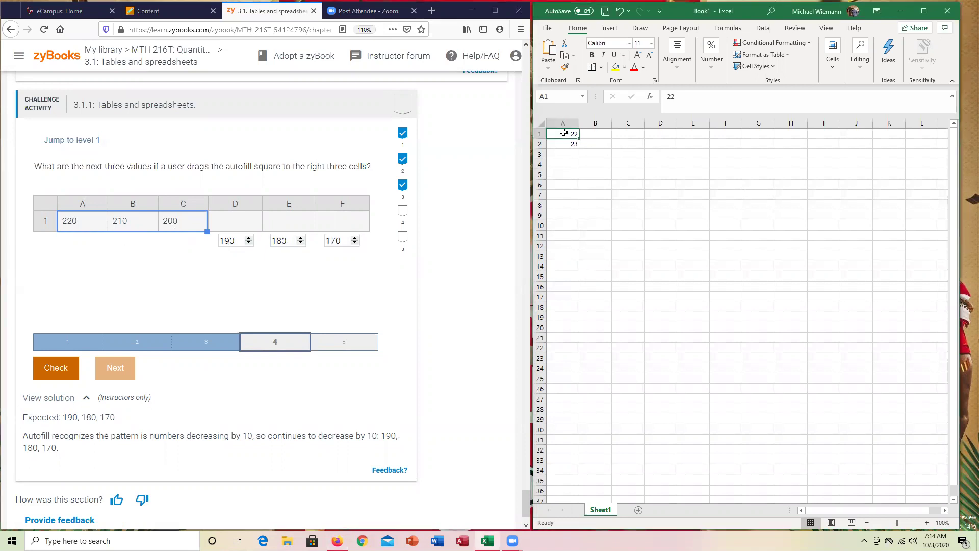
drag(563, 134, 566, 145)
key(ctrl+z)
key(ctrl+z)
- Add a new Sheet2 and enter 220, 210, 200 in A1:C1
click(639, 510)
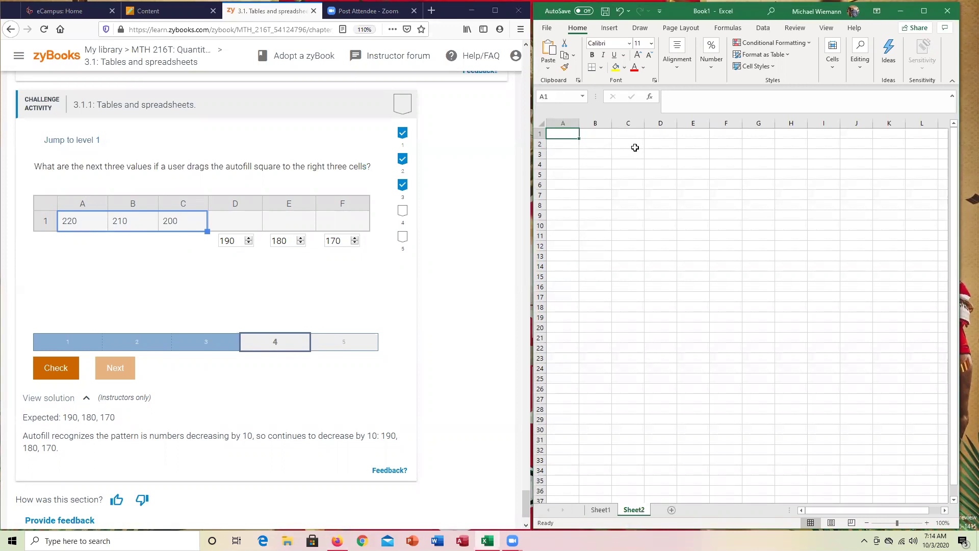
text(22)
key(Tab)
key(Left)
text(220)
key(Tab)
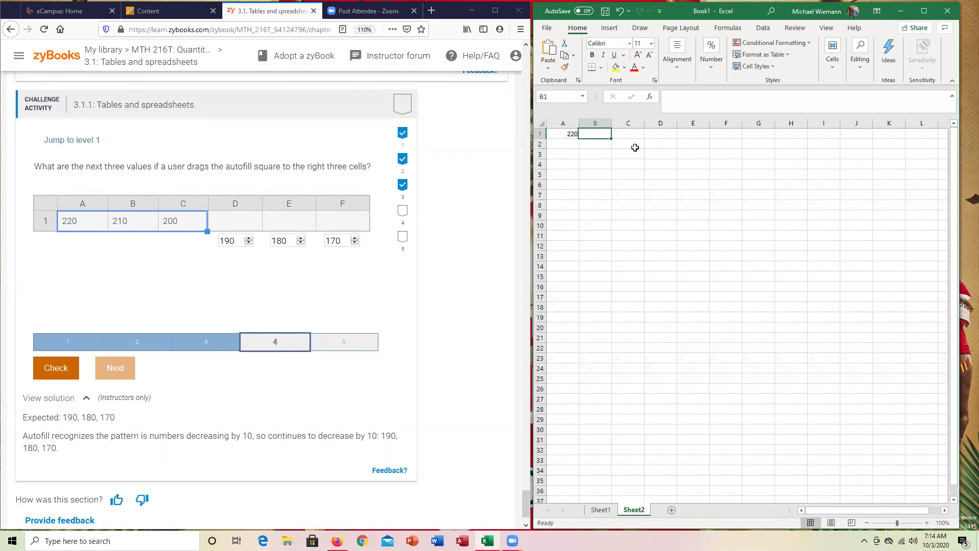
text(210)
key(Tab)
text(200)
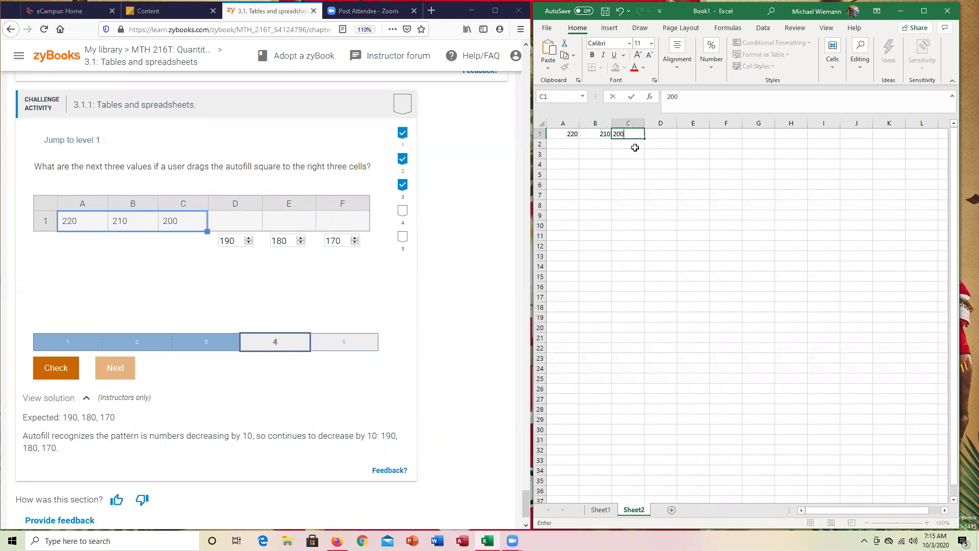
key(Tab)
- Autofill A1:C1 across to F1, confirming the series continues 190, 180, 170
click(638, 134)
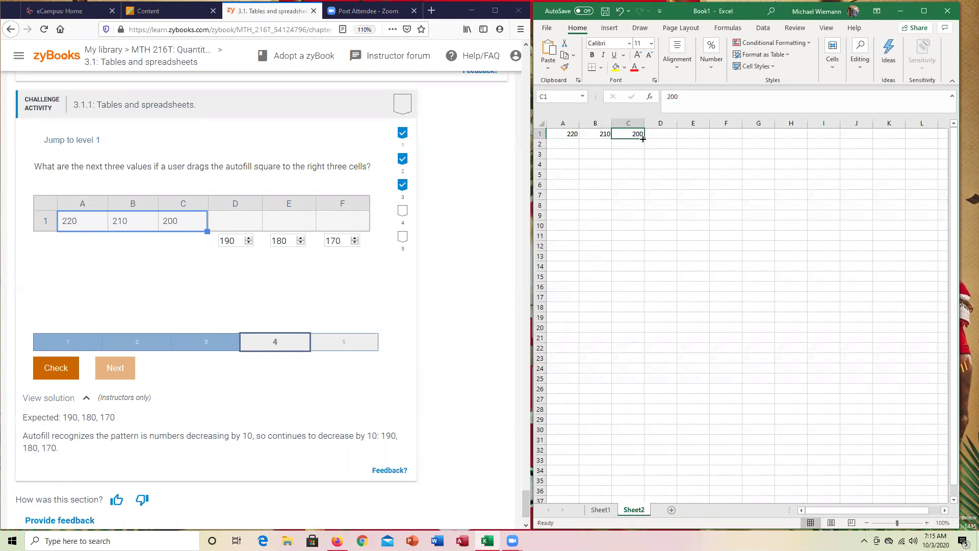
drag(645, 138, 673, 135)
drag(561, 134, 676, 137)
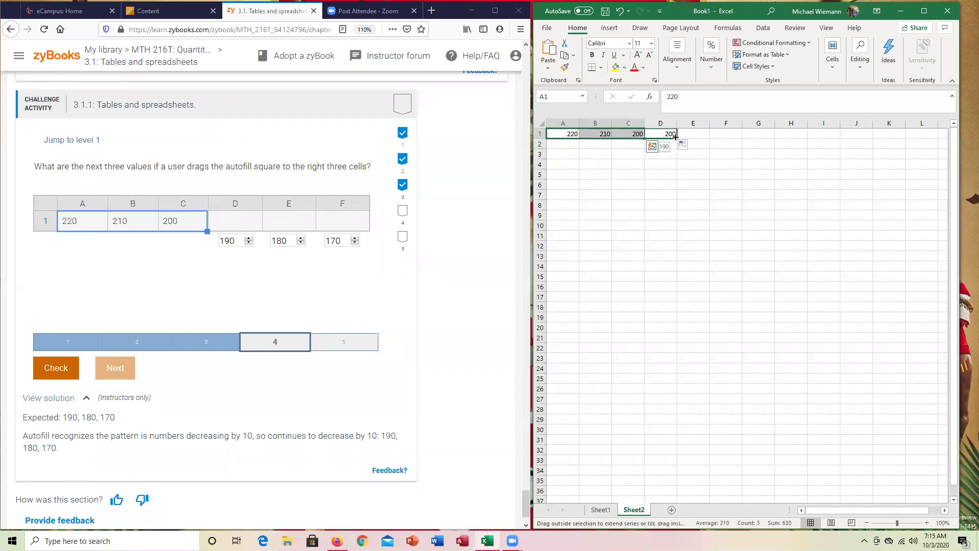
drag(675, 137, 729, 133)
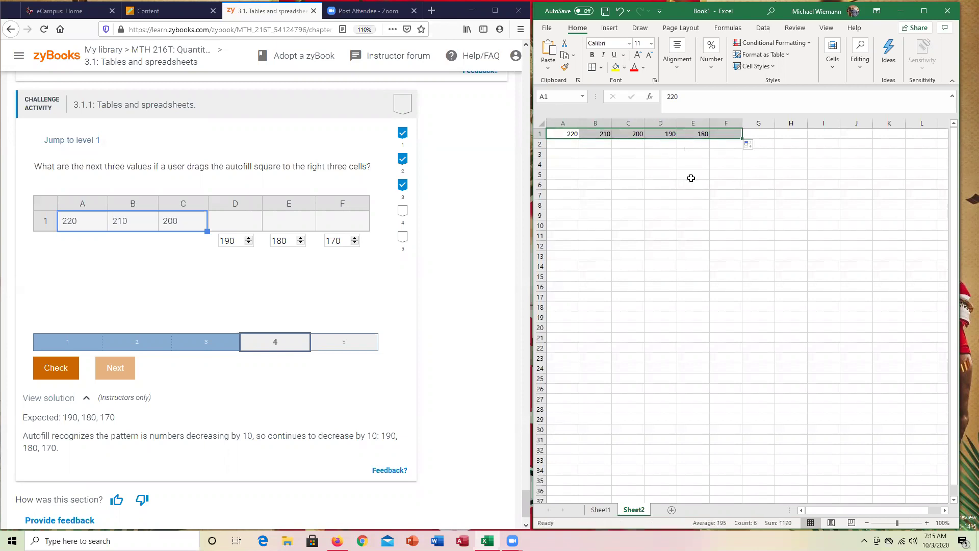
click(689, 175)
- Clear row 1's values and check the level 4 answers
drag(574, 134, 739, 138)
key(Delete)
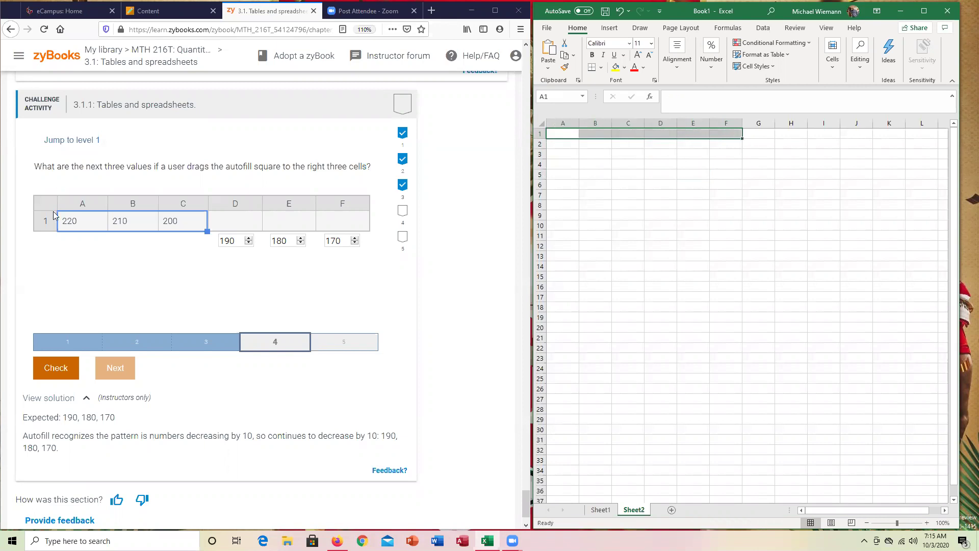
click(52, 370)
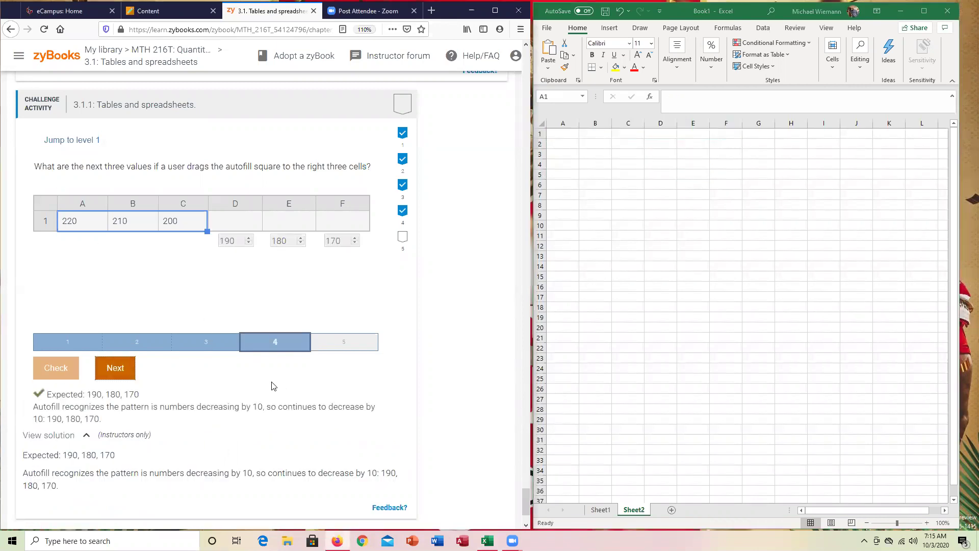
- Enter 13, 14, 15 in A1:A3 and autofill the series down to 18 in A6
click(204, 342)
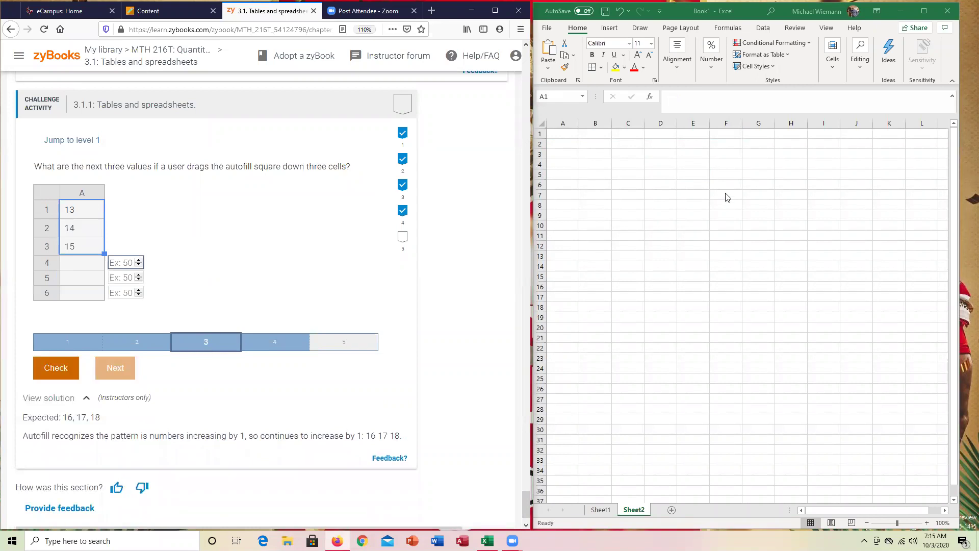
click(572, 134)
text(13)
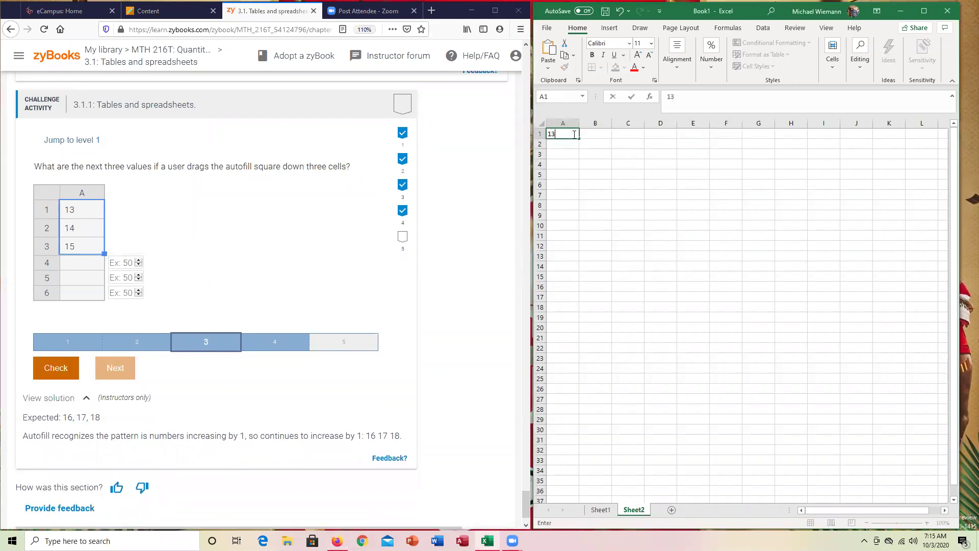
key(Return)
text(14)
key(Return)
text(15)
key(Return)
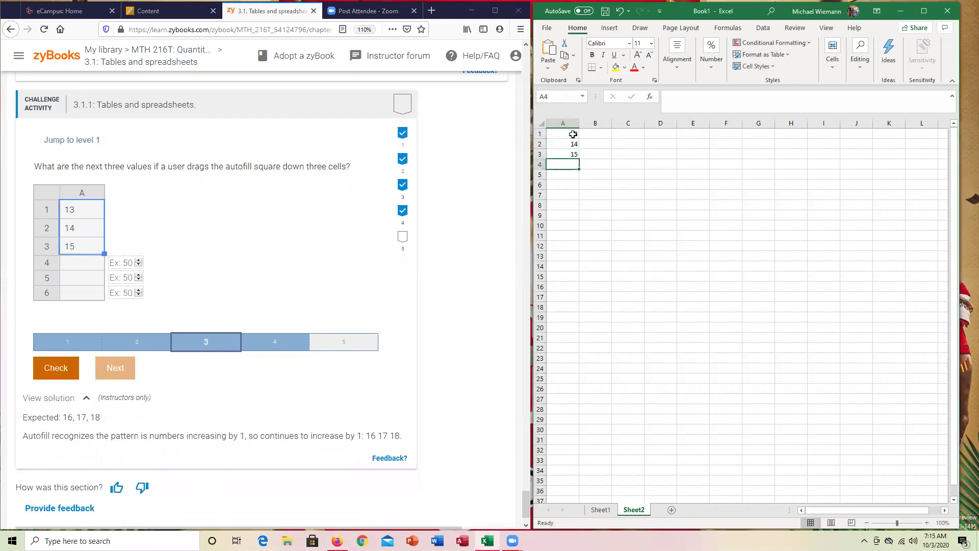
drag(573, 134, 579, 187)
- Answer zyBooks level 3 with 16, 17, 18, check it, and move on to level 4
click(118, 266)
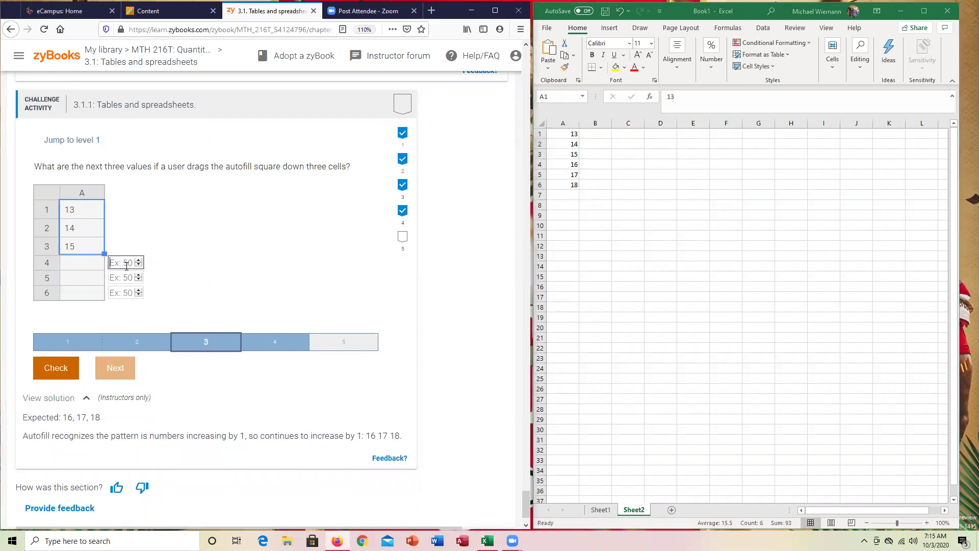
text(16)
key(Tab)
text(17)
key(Tab)
text(18)
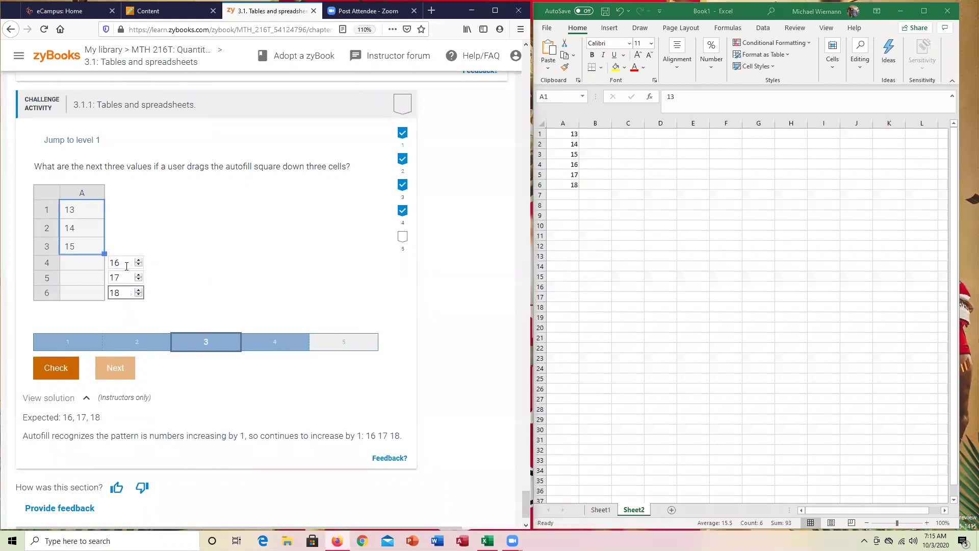
click(61, 370)
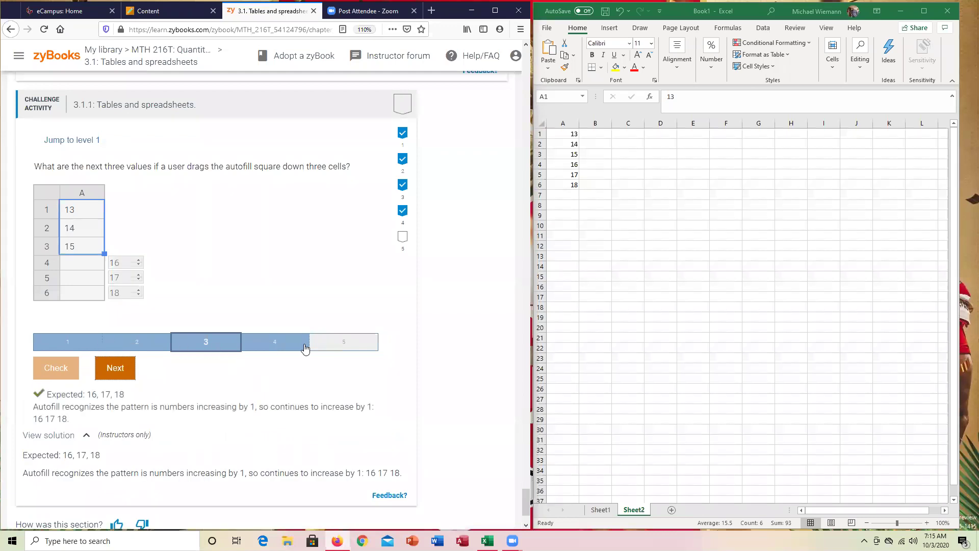
drag(574, 135, 572, 186)
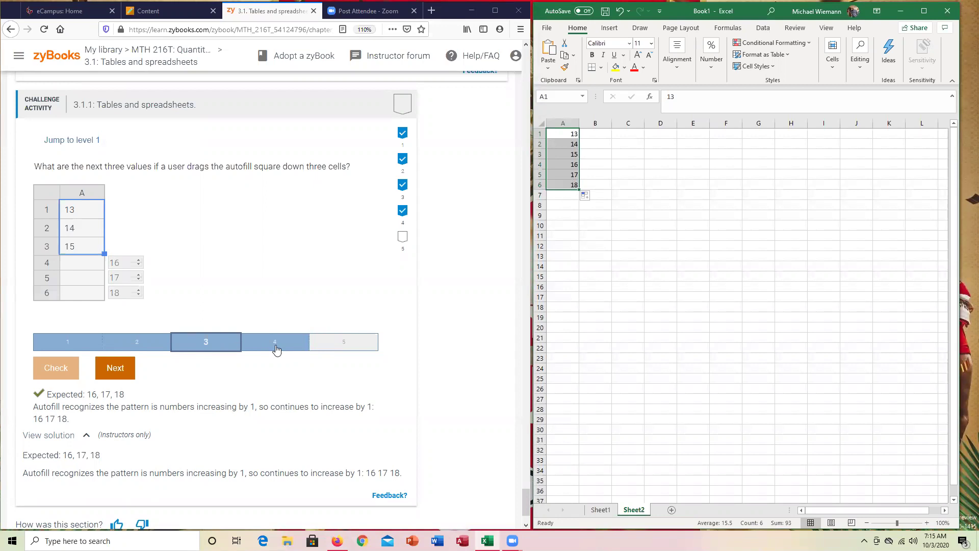
click(601, 274)
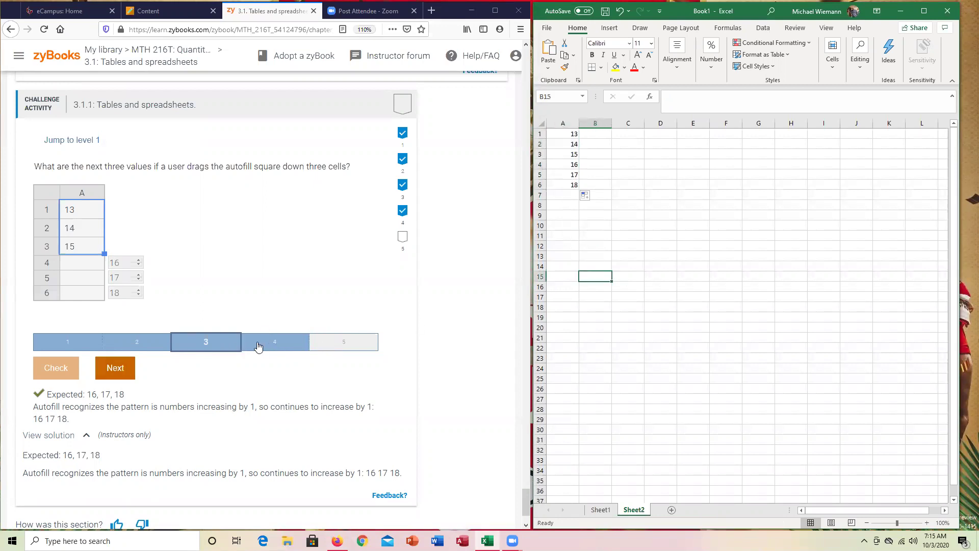
click(274, 344)
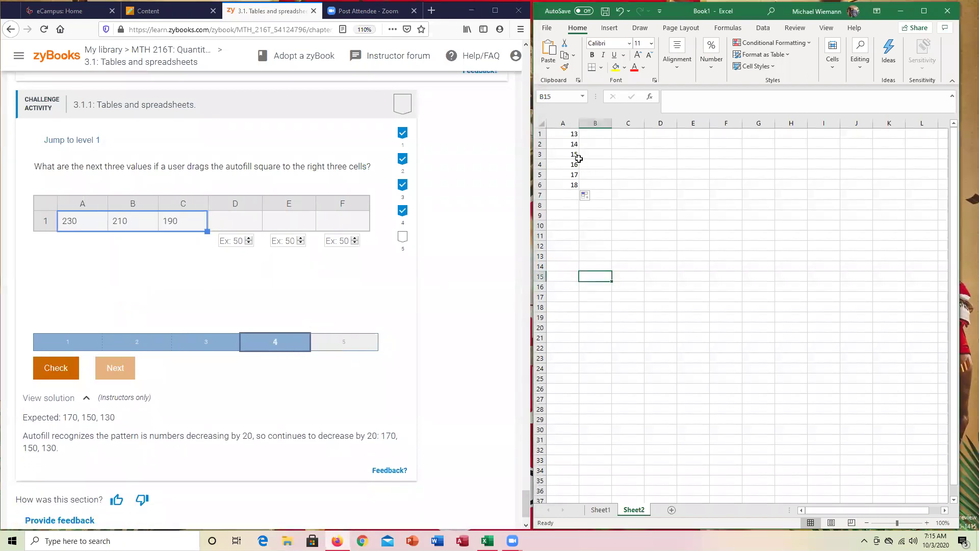
- Clear column A, enter 230, 210, 190 in A1:C1, and autofill right to F1
drag(573, 134, 573, 185)
key(ctrl+z)
key(ctrl+z)
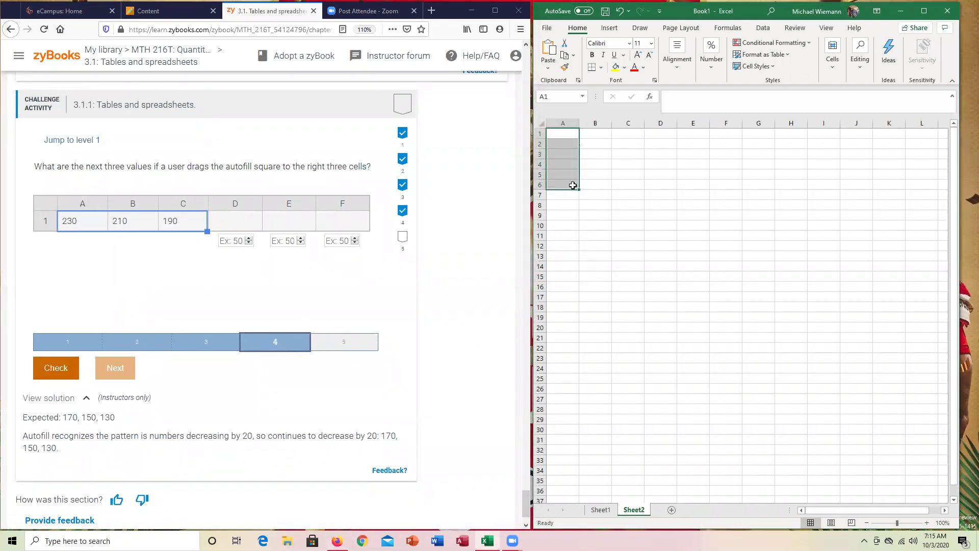
text(230)
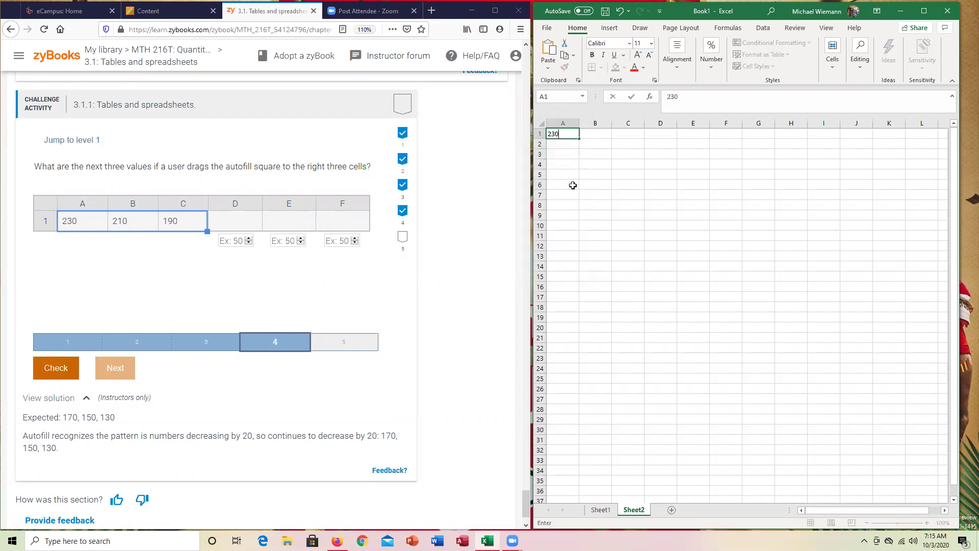
key(Tab)
text(210)
key(Tab)
text(190)
key(Tab)
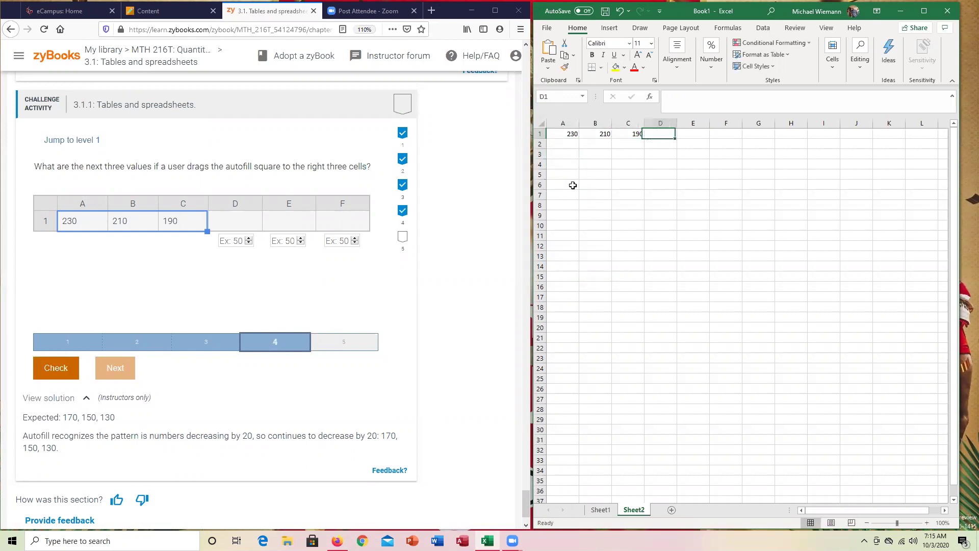
drag(572, 133, 731, 134)
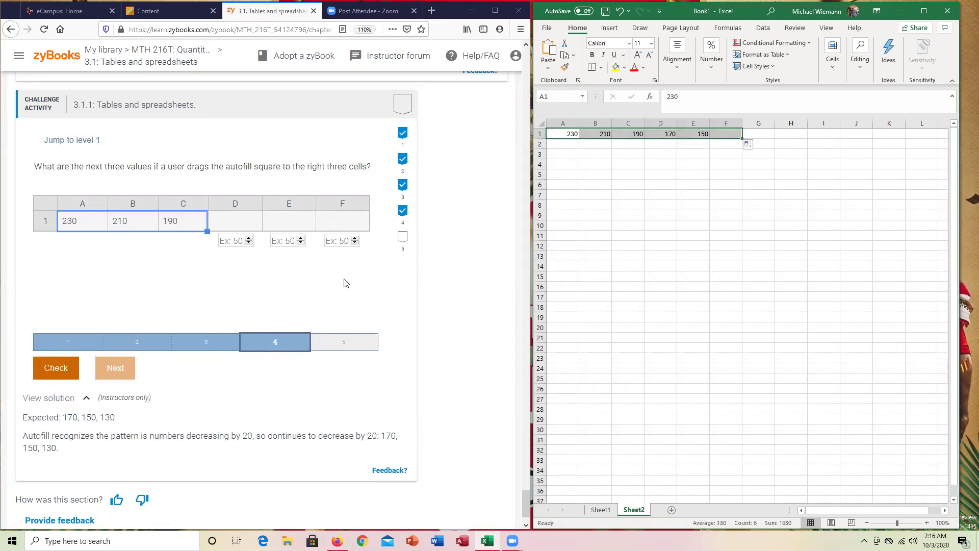
- Answer zyBooks level 4 with 170, 150, 130, submit, and go to level 5
click(235, 242)
text(170)
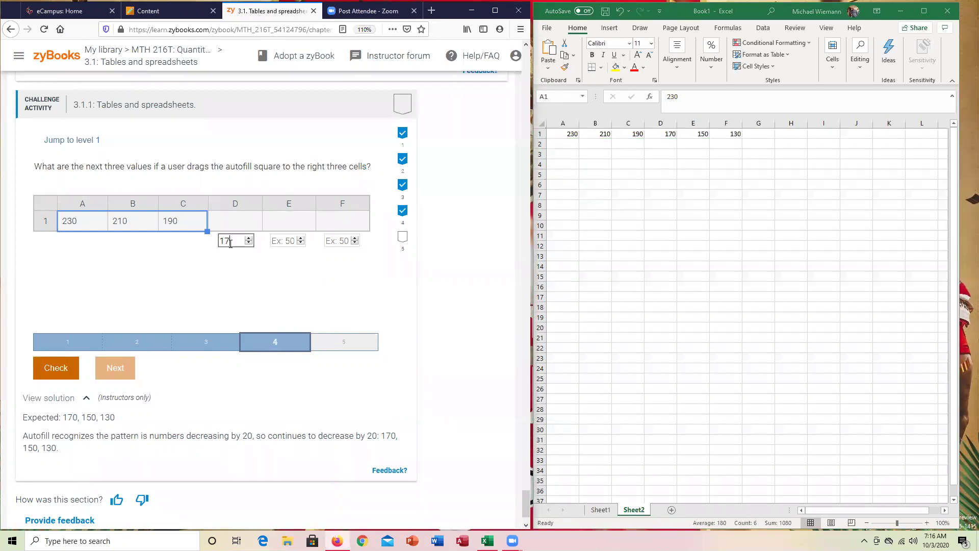
key(Tab)
text(15)
key(Tab)
key(shift+Tab)
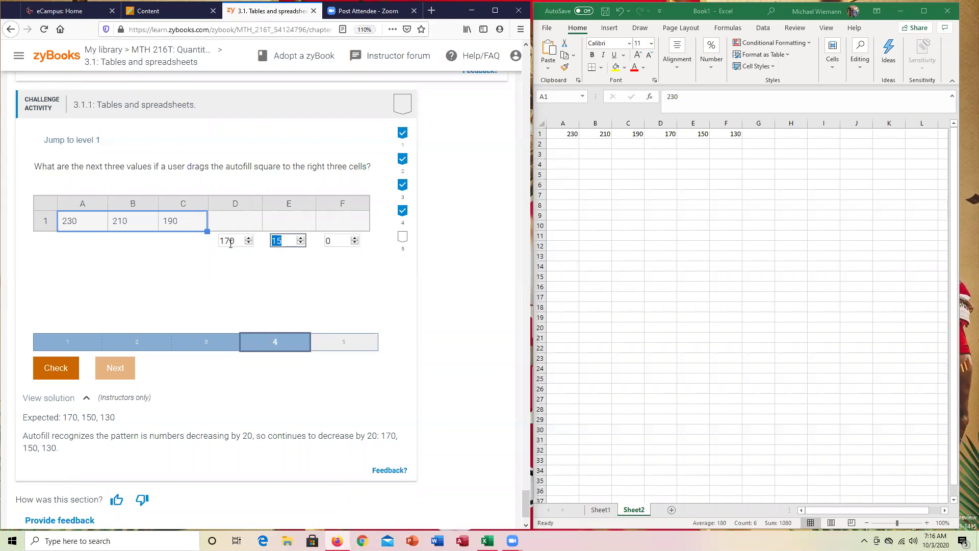
text(150)
key(Tab)
text(130)
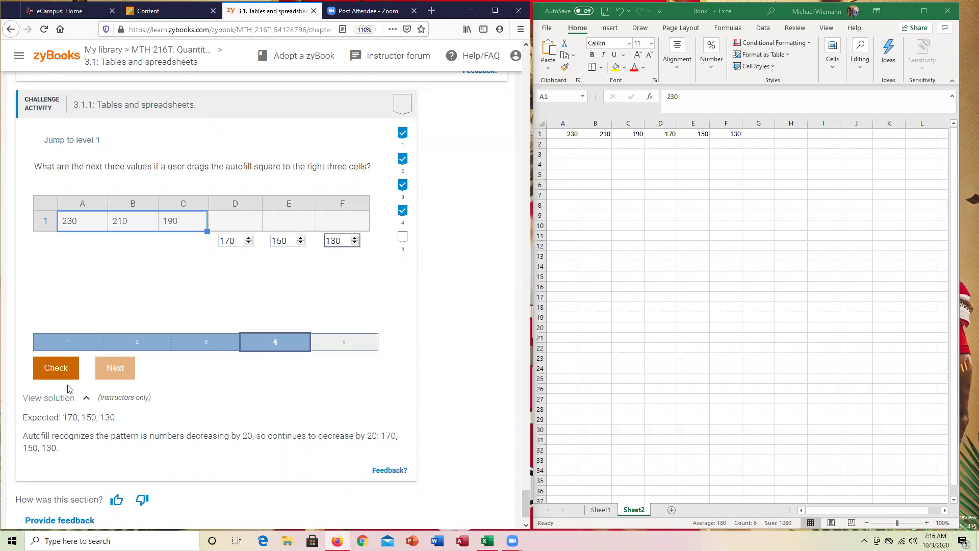
key(Return)
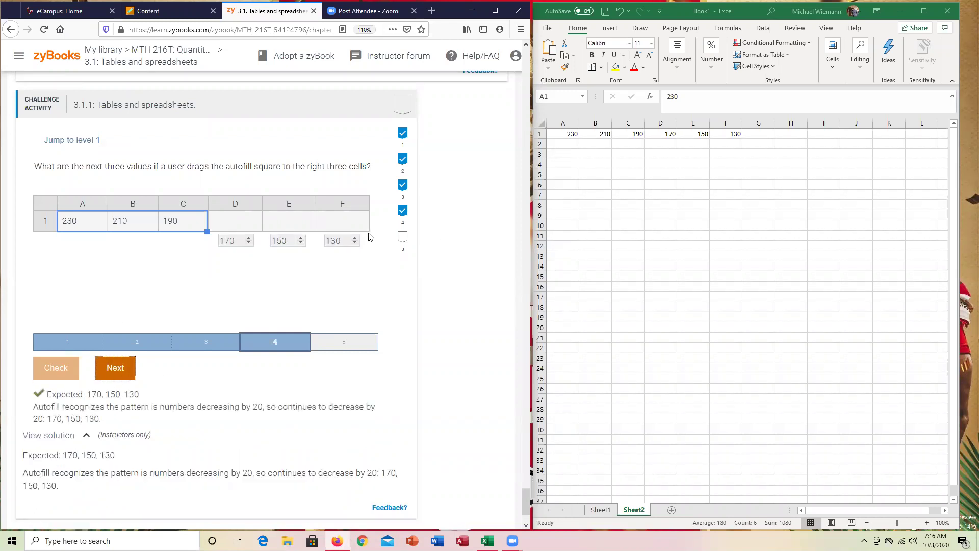
click(363, 343)
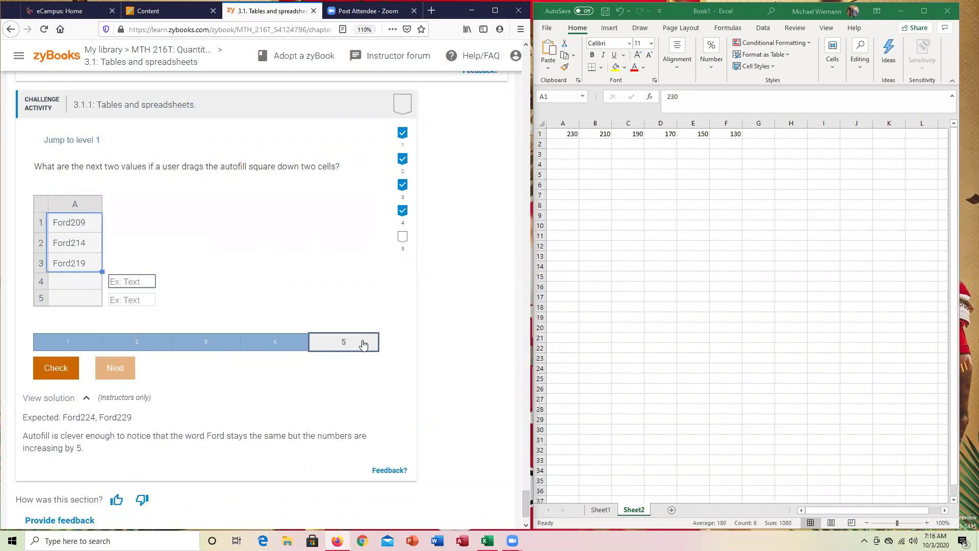
- Clear row 1, enter Ford209, Ford214, Ford219 in A1:A3, and autofill down to A5
drag(561, 134, 733, 133)
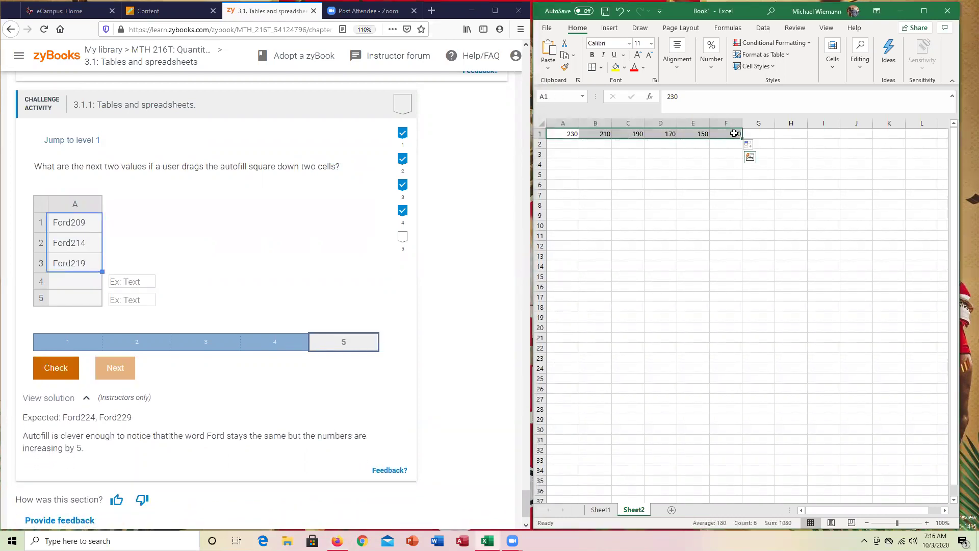
key(Delete)
key(Left)
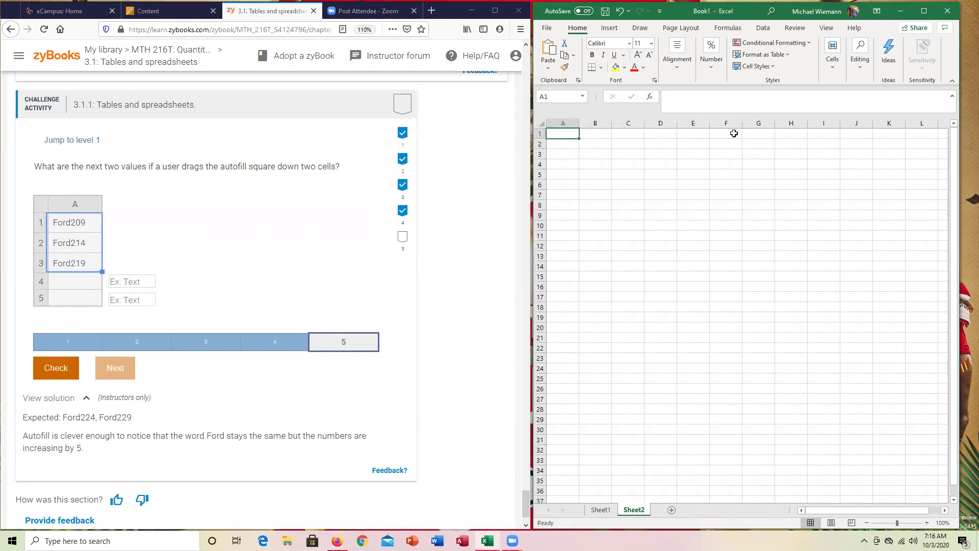
text(Ford)
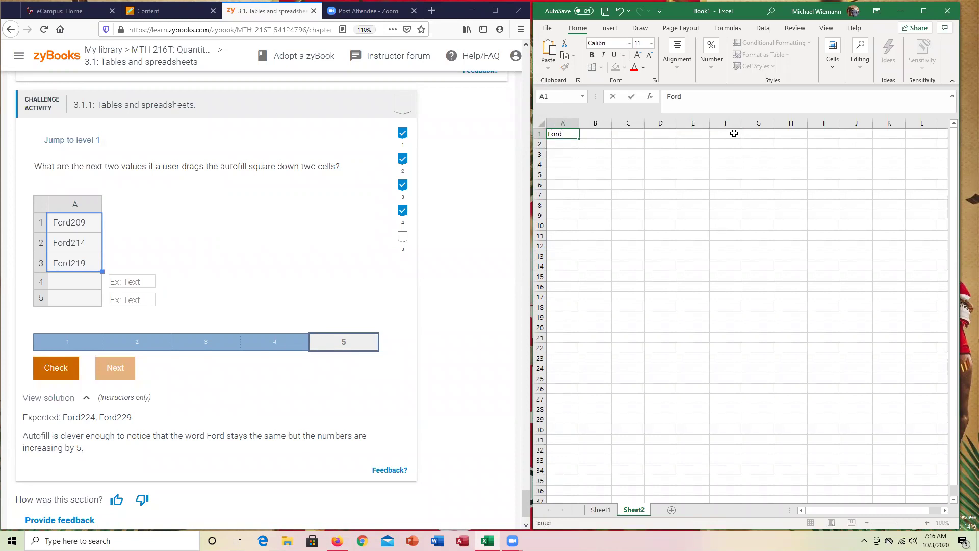
text(209)
key(Return)
text(Ford209214)
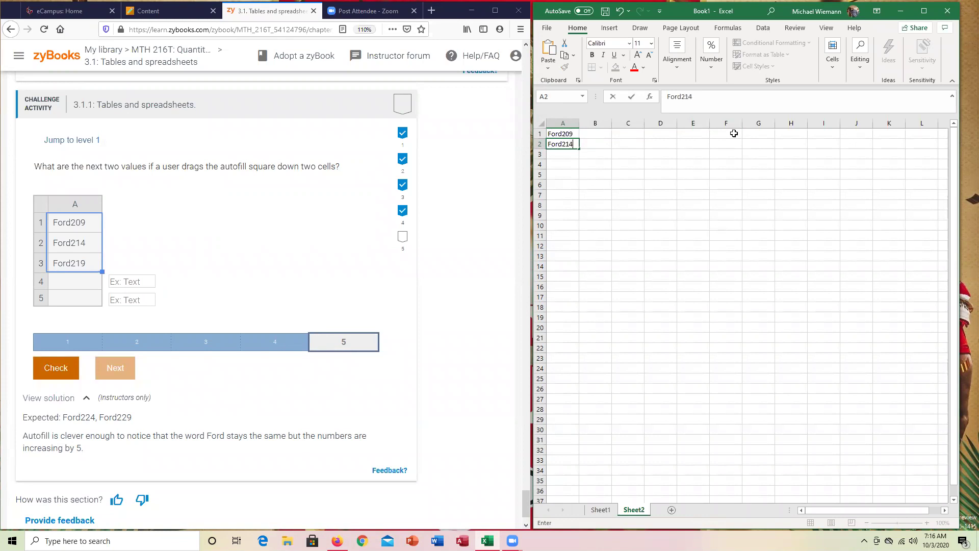
key(Return)
text(For)
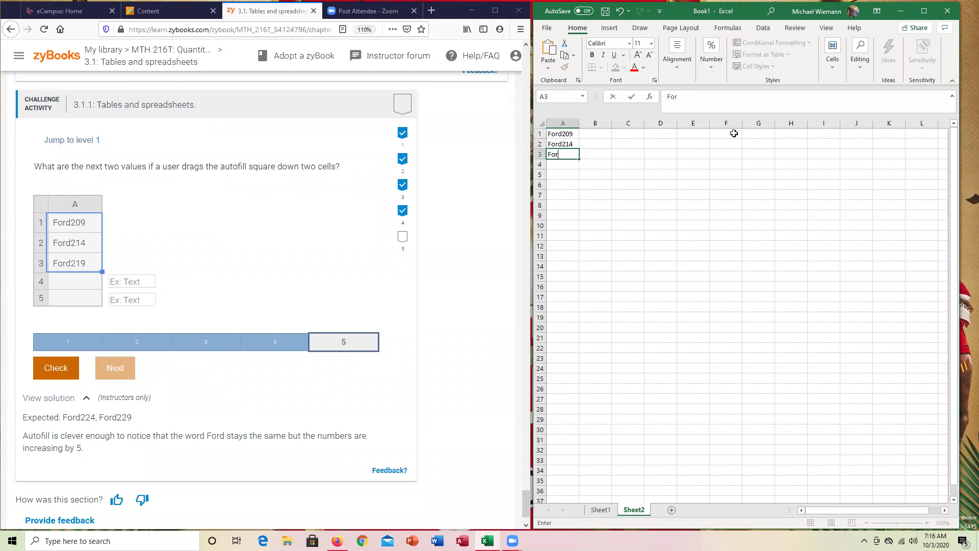
text(d219)
key(Return)
key(Up)
key(Up)
key(Up)
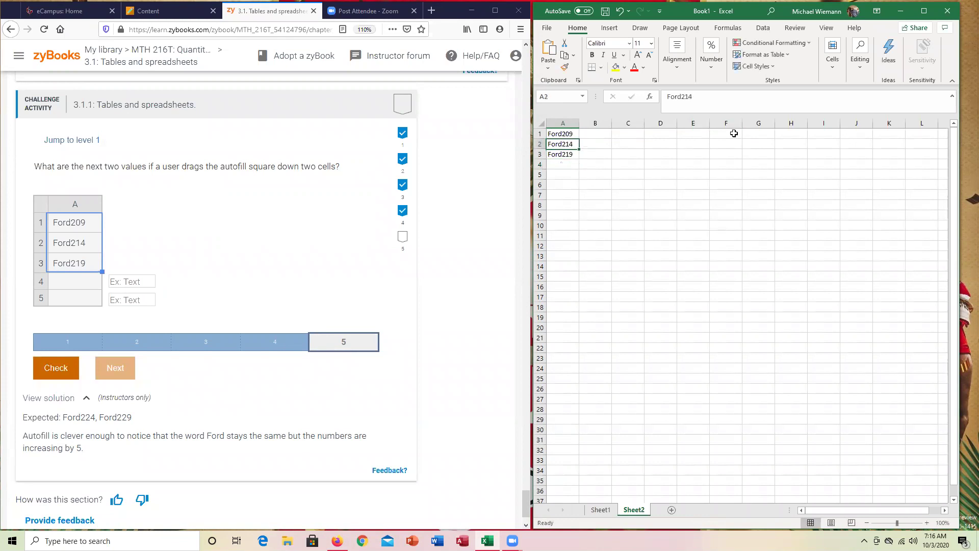
key(shift+Down)
key(shift+Down)
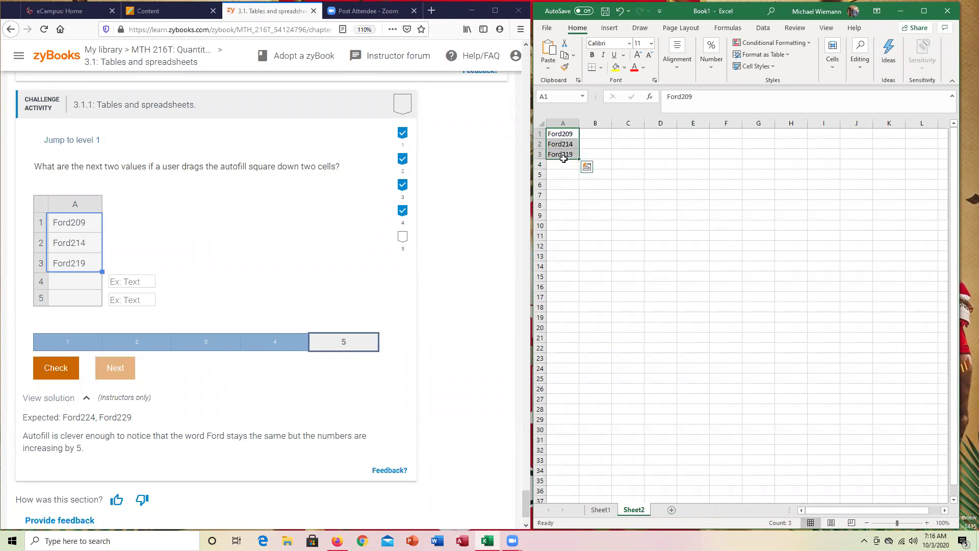
drag(579, 158, 579, 177)
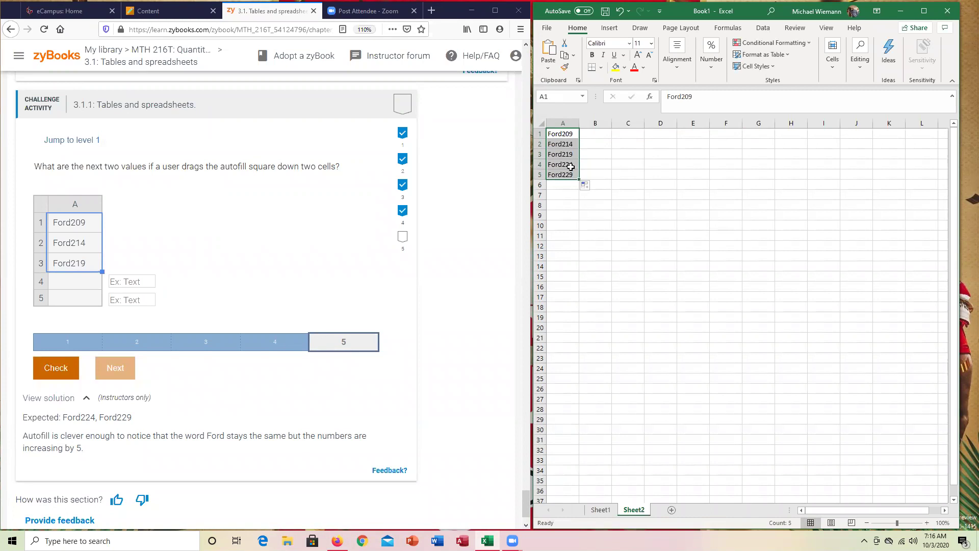
- Answer zyBooks level 5 with Ford224 and Ford229 and check it
click(132, 278)
text(Ford224)
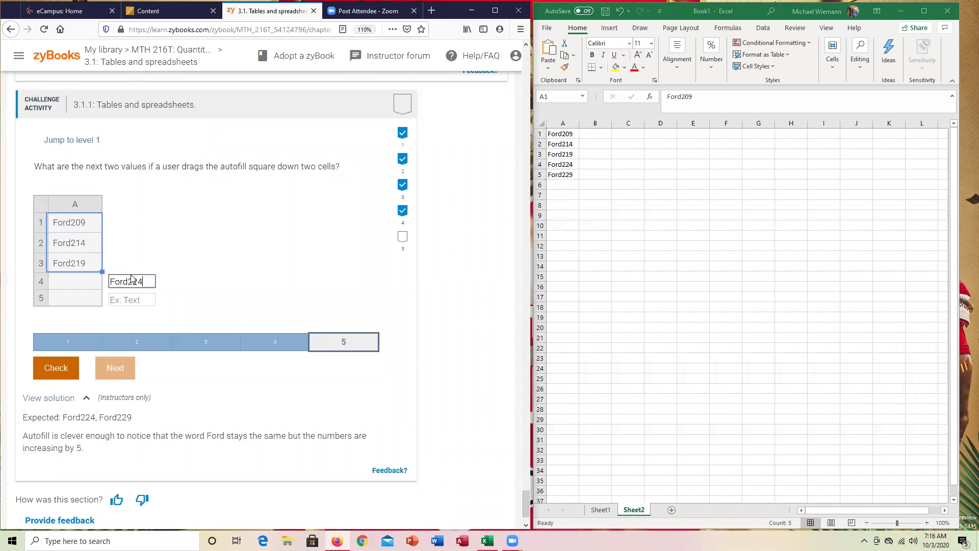
key(Tab)
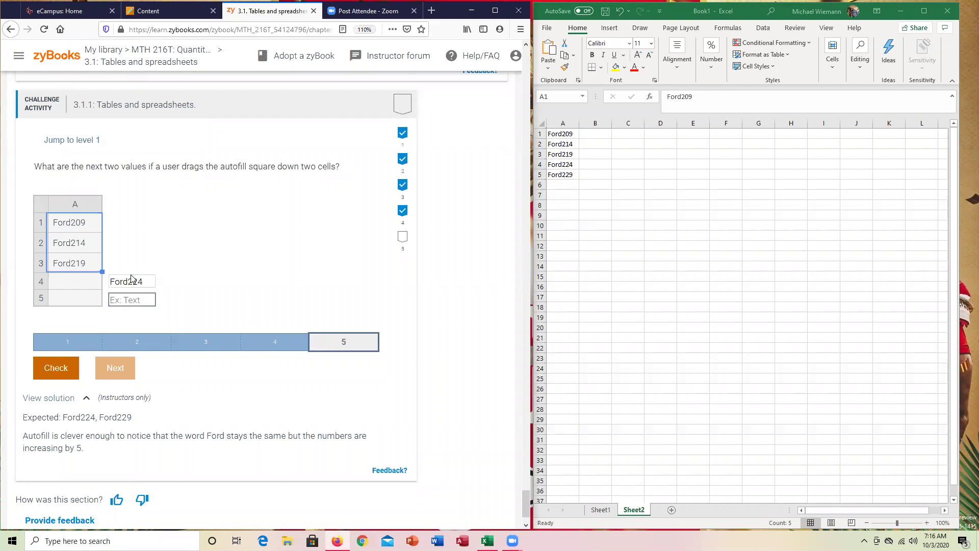
text(Ford229)
click(53, 368)
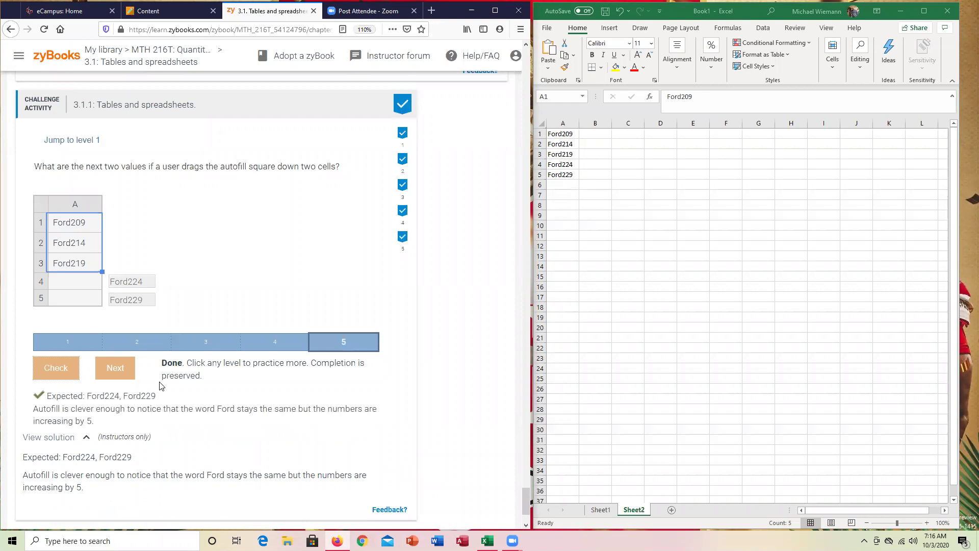